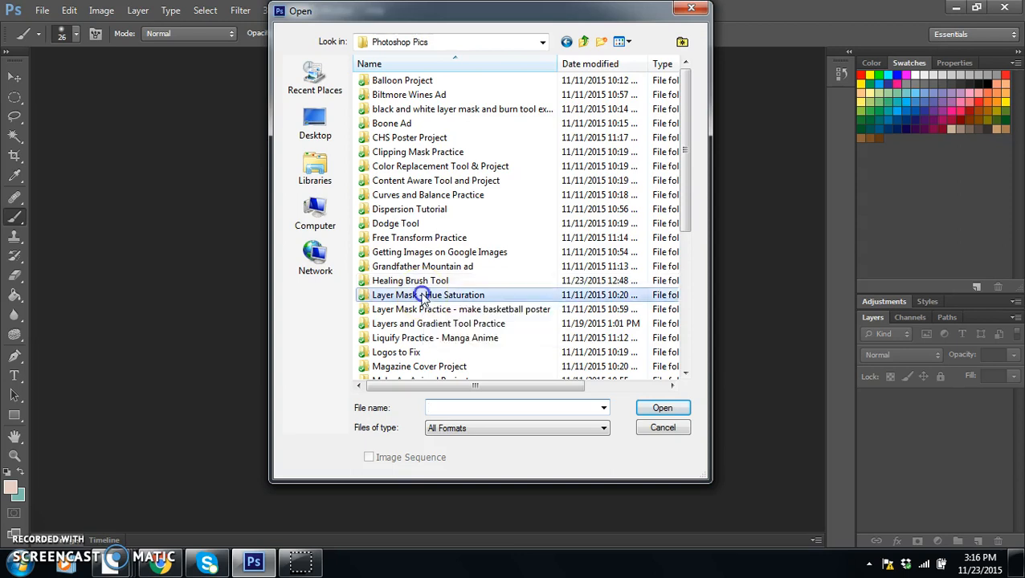
Step: Open Water Bottle.jpg from the Layer Mask - Hue Saturation folder and duplicate its Background layer
{"action": "left_click", "coordinate": [396, 103]}
{"action": "double_click", "coordinate": [396, 102]}
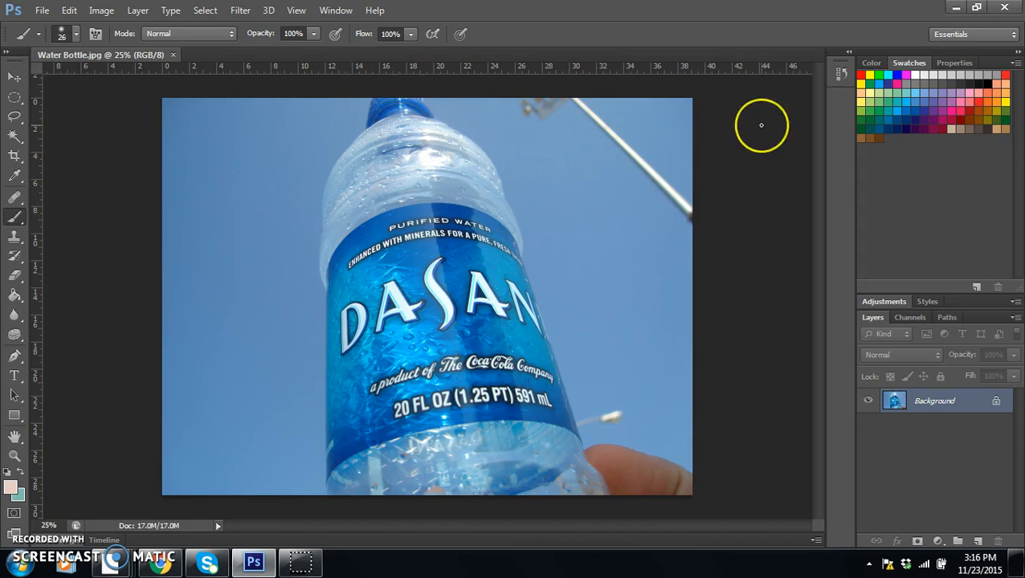
{"action": "left_click_drag", "start_coordinate": [963, 406], "coordinate": [978, 545]}
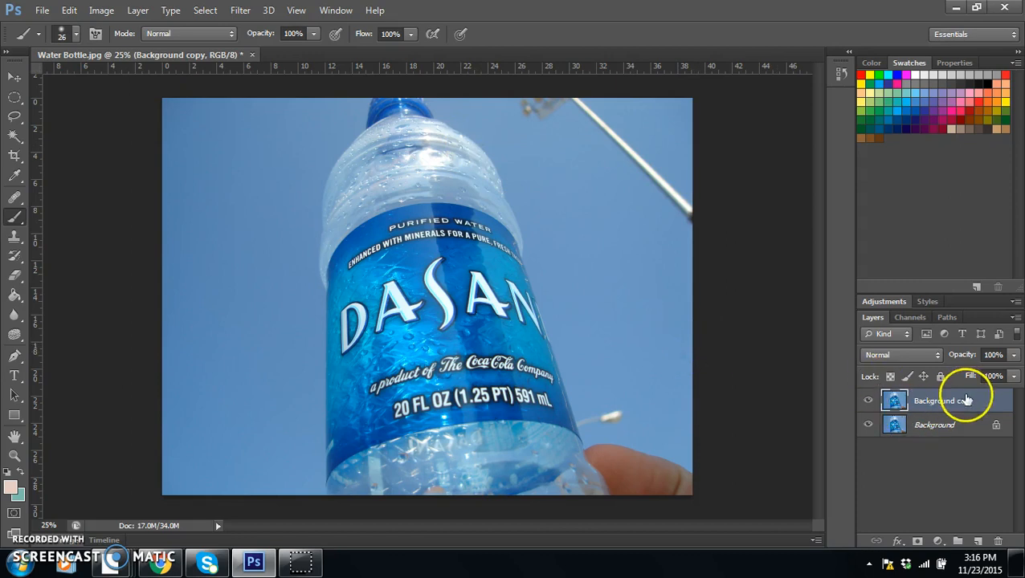
Step: Add a Hue/Saturation adjustment layer above the Background copy and set its hue to +131
{"action": "left_click", "coordinate": [937, 541]}
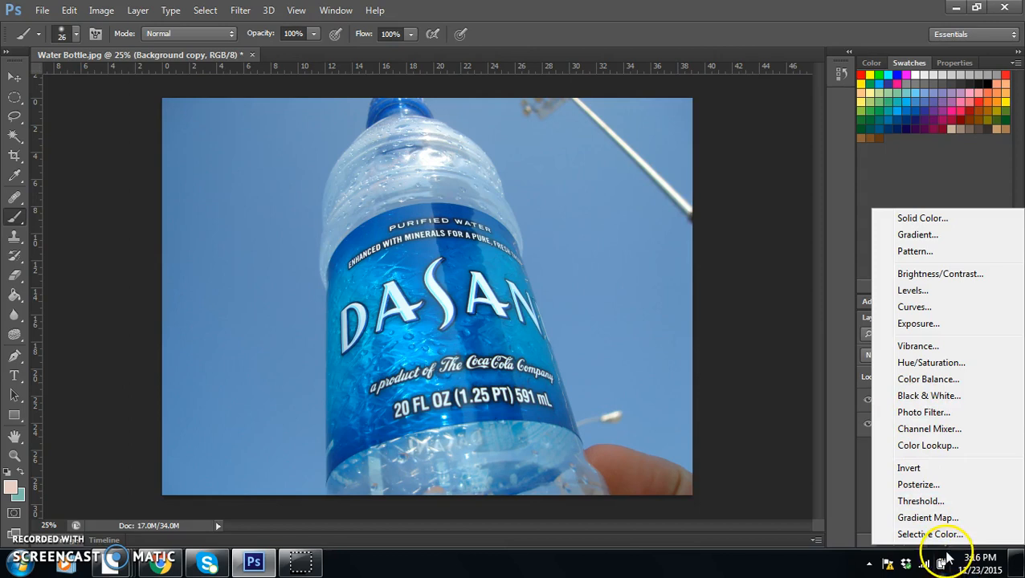
{"action": "left_click", "coordinate": [918, 365]}
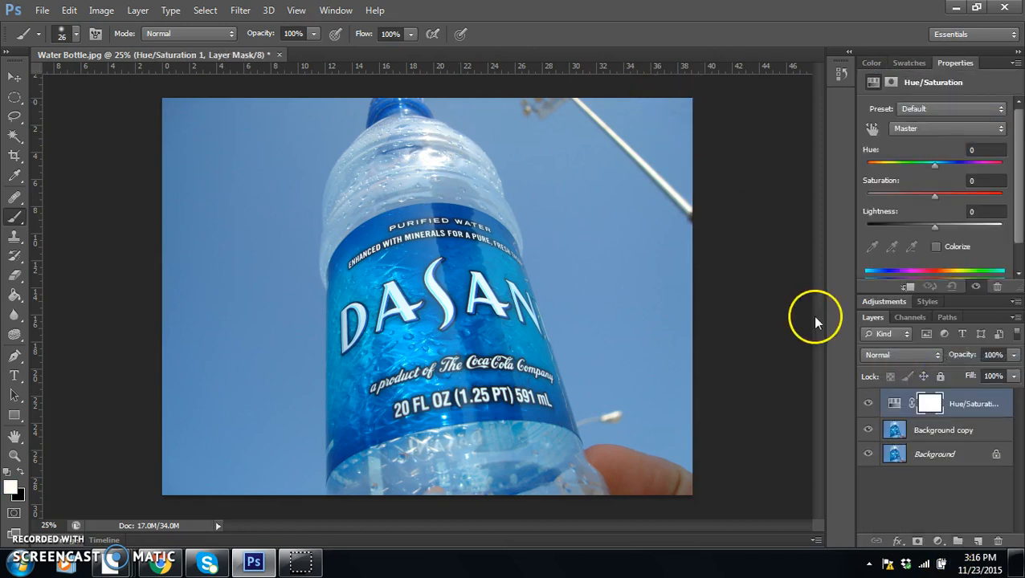
{"action": "left_click_drag", "start_coordinate": [950, 165], "coordinate": [990, 165]}
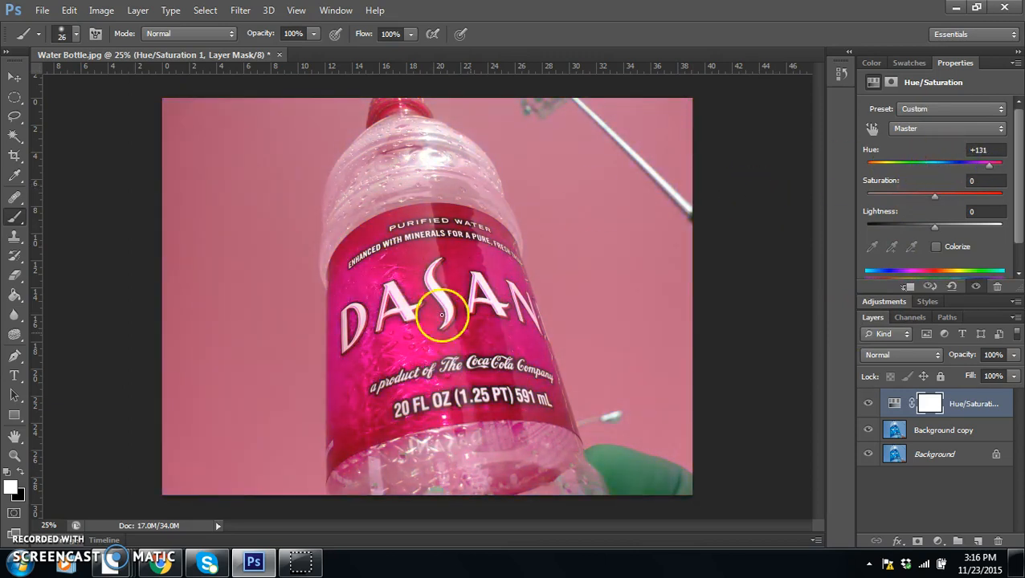
{"action": "left_click", "coordinate": [931, 404]}
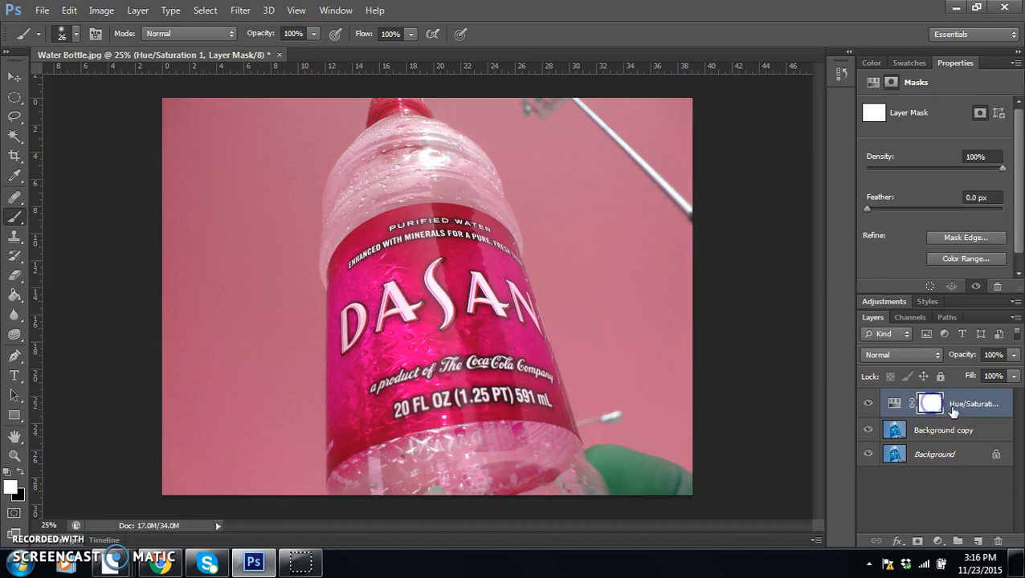
{"action": "left_click", "coordinate": [899, 406]}
{"action": "left_click", "coordinate": [930, 405]}
{"action": "left_click", "coordinate": [933, 408]}
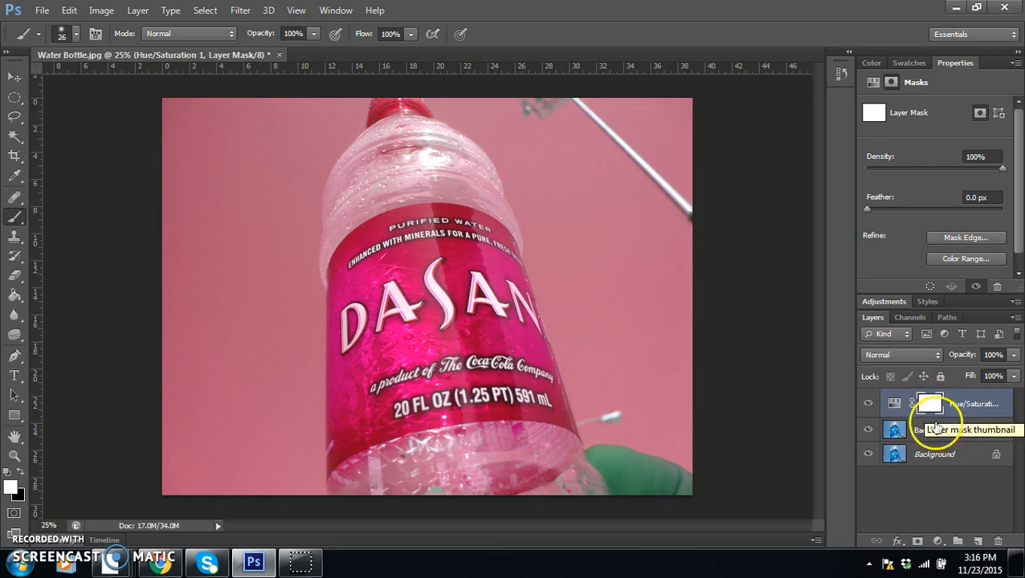
Step: Make the Background copy the active layer and hide the Hue/Saturation adjustment layer
{"action": "left_click", "coordinate": [937, 425]}
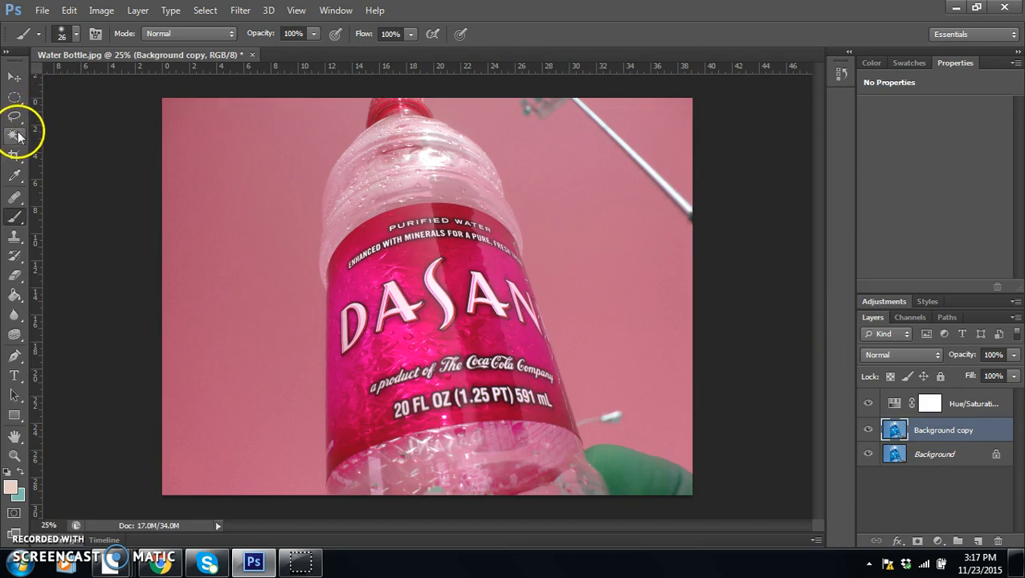
{"action": "left_click", "coordinate": [867, 403]}
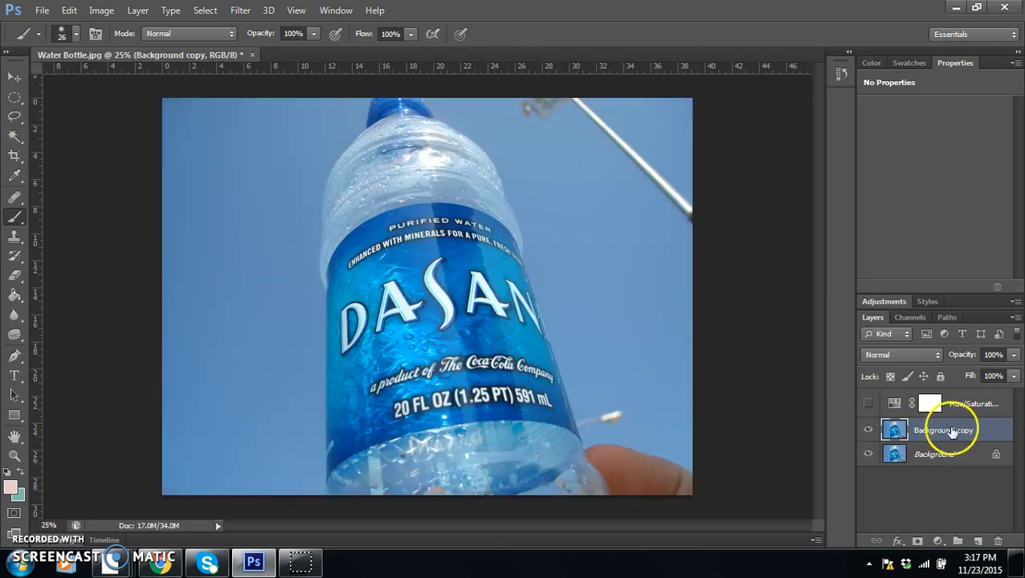
Step: Select the entire blue label on the bottle with the Quick Selection tool, including its lettering and edges
{"action": "left_click", "coordinate": [15, 135]}
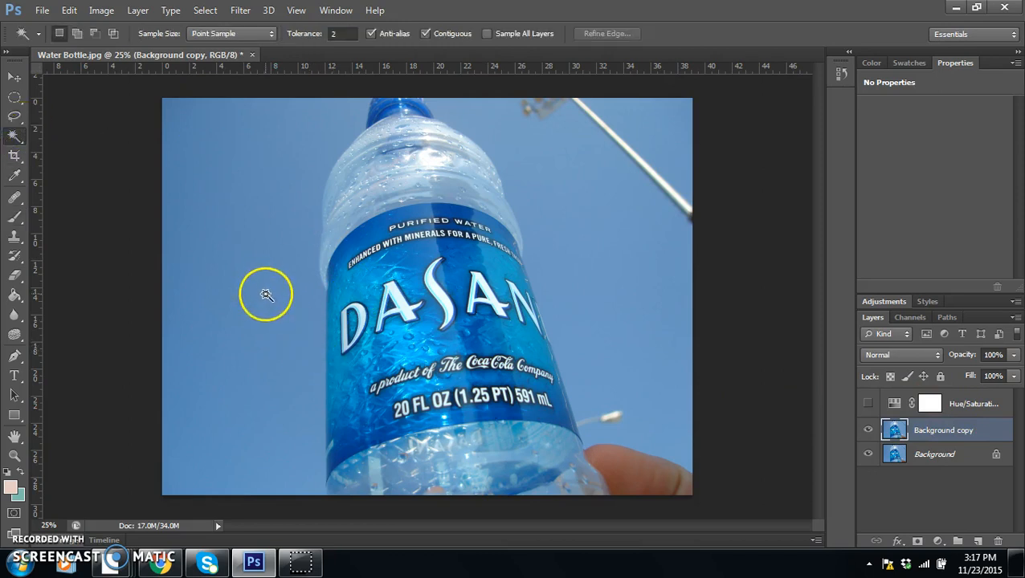
{"action": "right_click", "coordinate": [14, 136]}
{"action": "left_click", "coordinate": [62, 135]}
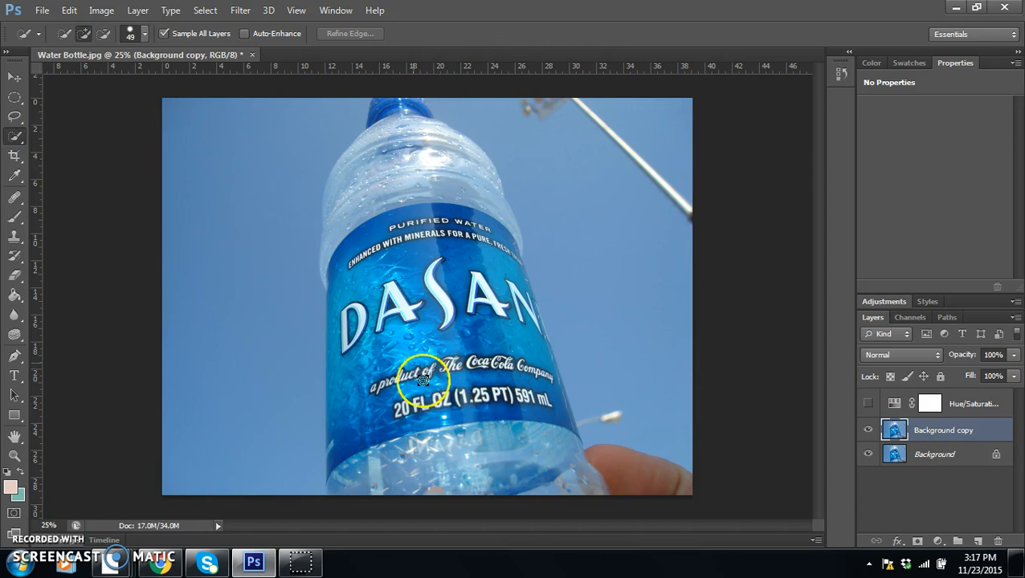
{"action": "left_click", "coordinate": [411, 341]}
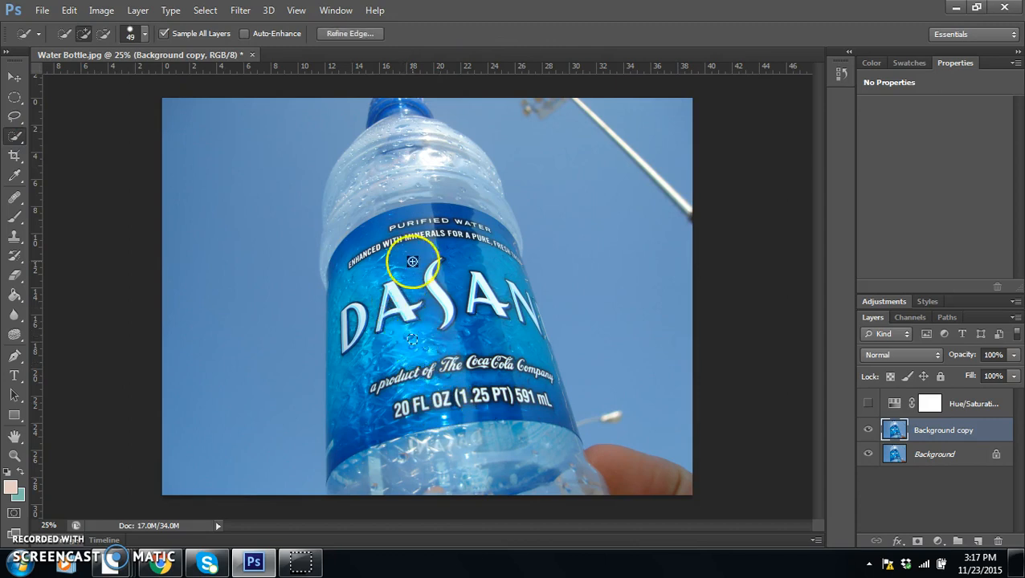
{"action": "mouse_move", "coordinate": [422, 300]}
{"action": "left_mouse_down"}
{"action": "mouse_move", "coordinate": [465, 317]}
{"action": "mouse_move", "coordinate": [475, 340]}
{"action": "mouse_move", "coordinate": [403, 341]}
{"action": "mouse_move", "coordinate": [390, 372]}
{"action": "mouse_move", "coordinate": [364, 378]}
{"action": "left_mouse_up"}
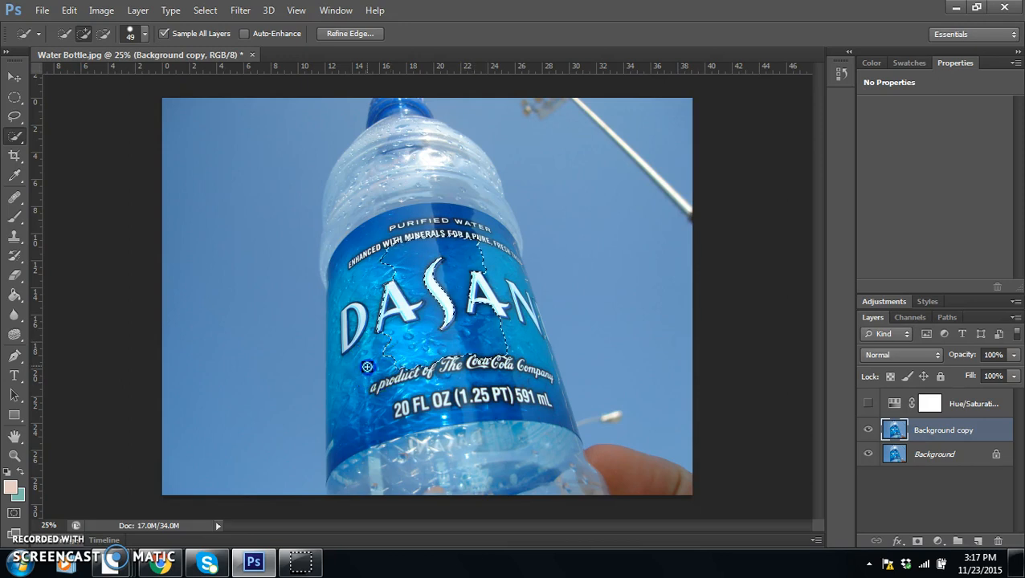
{"action": "left_click_drag", "start_coordinate": [349, 415], "coordinate": [339, 432]}
{"action": "left_click", "coordinate": [345, 306]}
{"action": "left_click_drag", "start_coordinate": [344, 285], "coordinate": [361, 245]}
{"action": "left_click", "coordinate": [451, 240]}
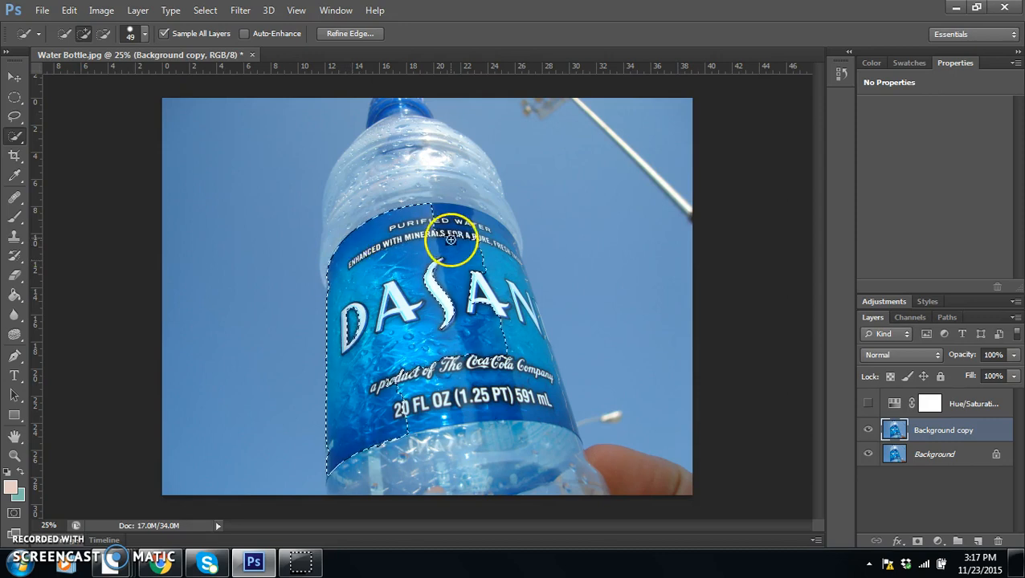
{"action": "left_click", "coordinate": [495, 272]}
{"action": "mouse_move", "coordinate": [495, 272]}
{"action": "left_mouse_down"}
{"action": "mouse_move", "coordinate": [535, 400]}
{"action": "mouse_move", "coordinate": [552, 403]}
{"action": "mouse_move", "coordinate": [570, 379]}
{"action": "mouse_move", "coordinate": [579, 432]}
{"action": "left_mouse_up"}
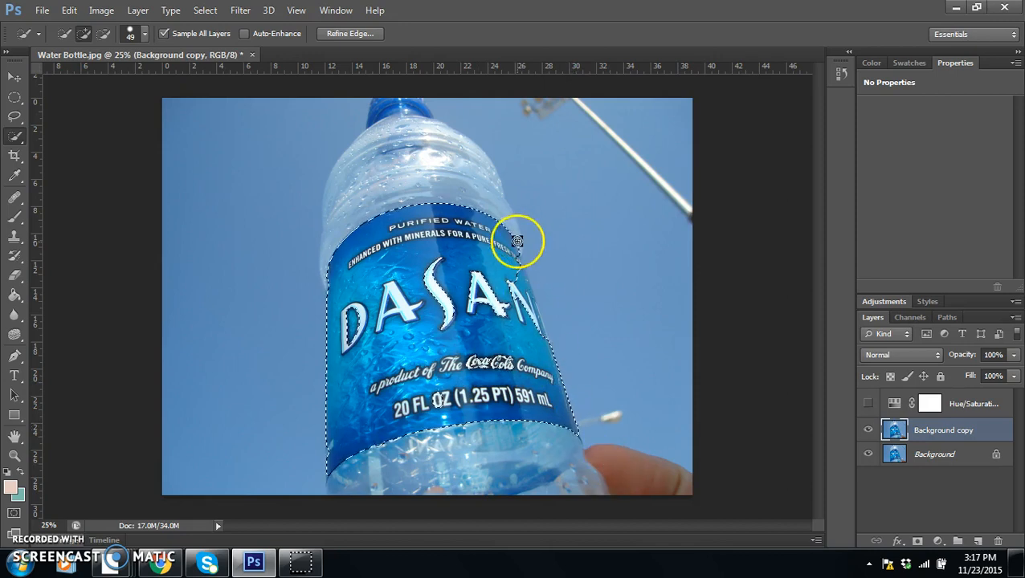
{"action": "left_click_drag", "start_coordinate": [515, 293], "coordinate": [515, 288]}
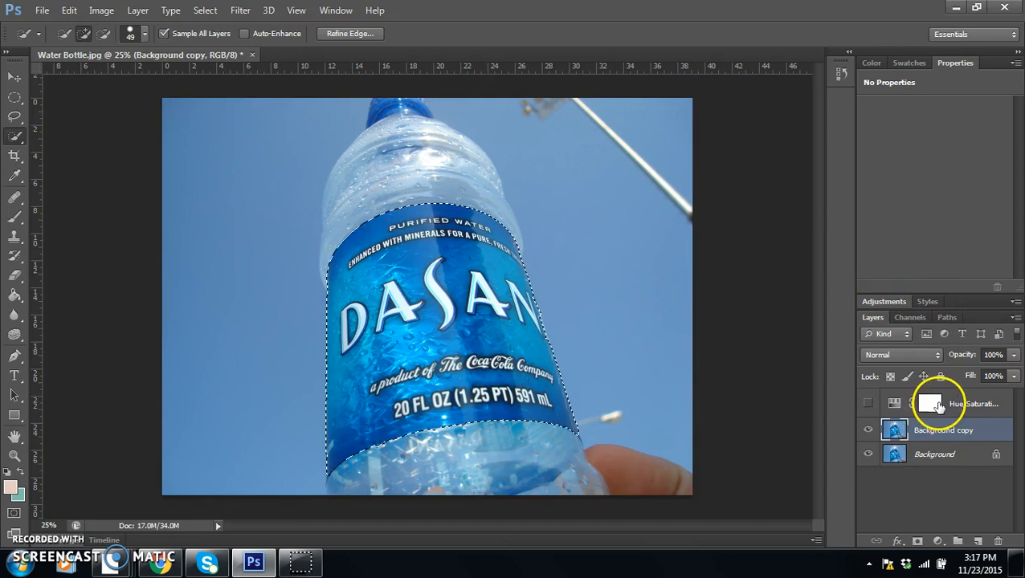
Step: Show the Hue/Saturation layer again and make its layer mask active
{"action": "left_click", "coordinate": [867, 403]}
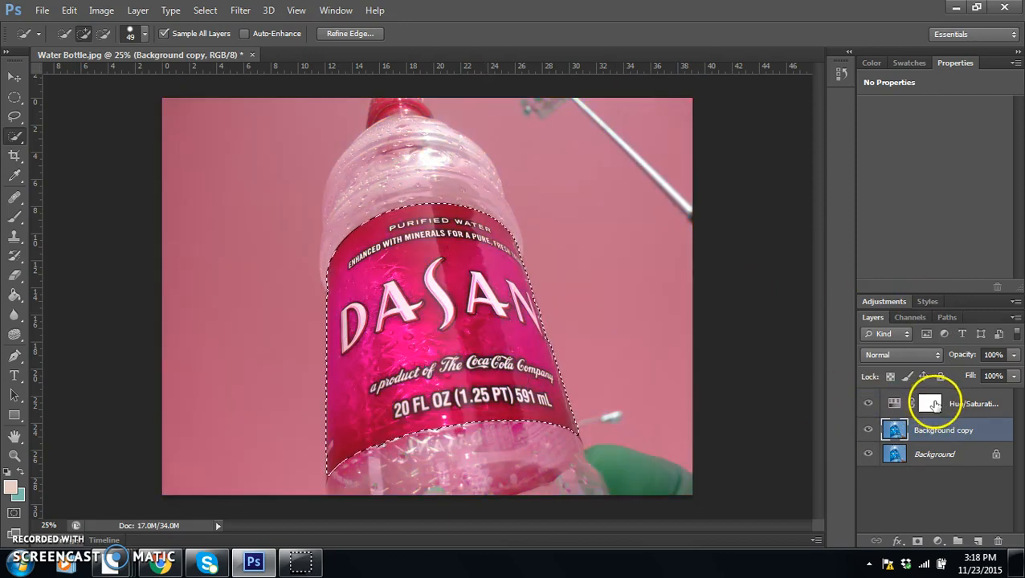
{"action": "left_click", "coordinate": [931, 403]}
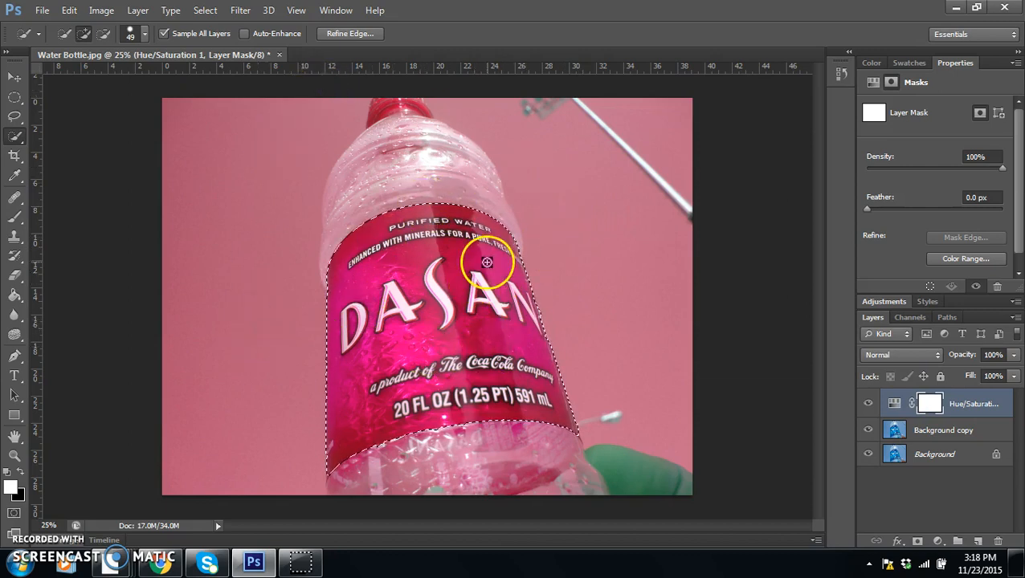
Step: Try a black brush stroke on the mask inside the label and paint it back in white with a 119 px brush
{"action": "left_click", "coordinate": [15, 216]}
{"action": "left_click", "coordinate": [23, 472]}
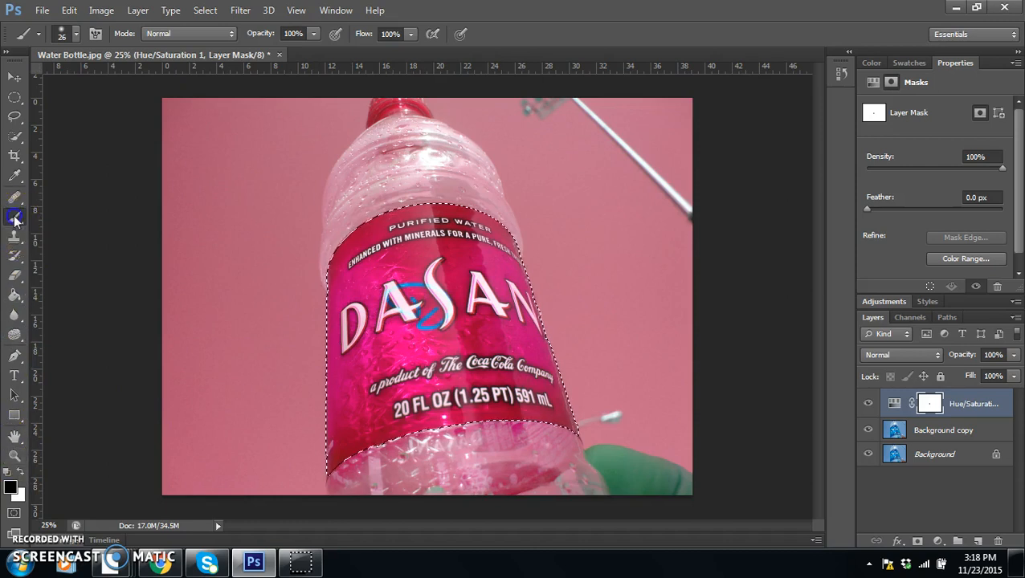
{"action": "left_click", "coordinate": [23, 471]}
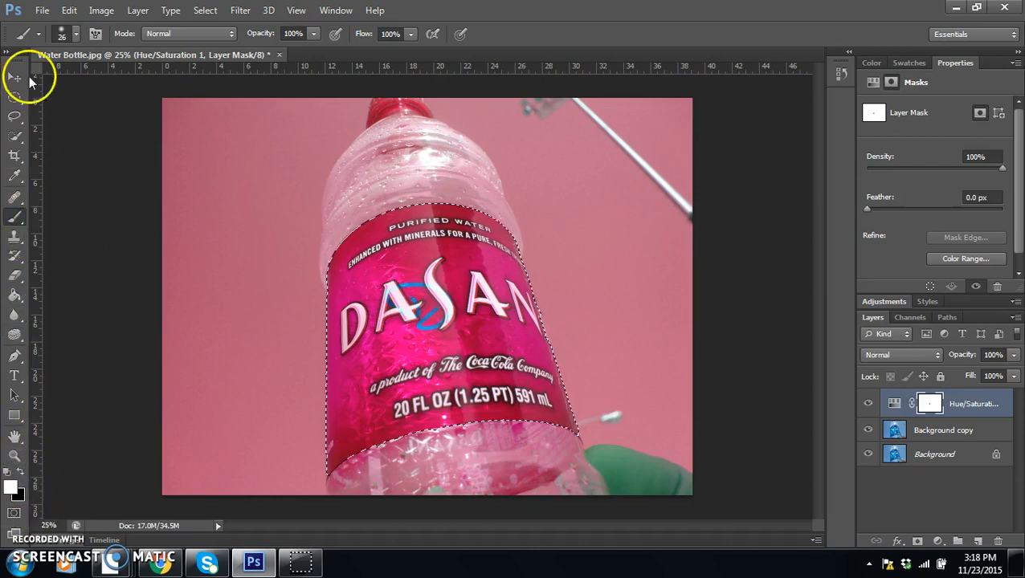
{"action": "left_click", "coordinate": [69, 36]}
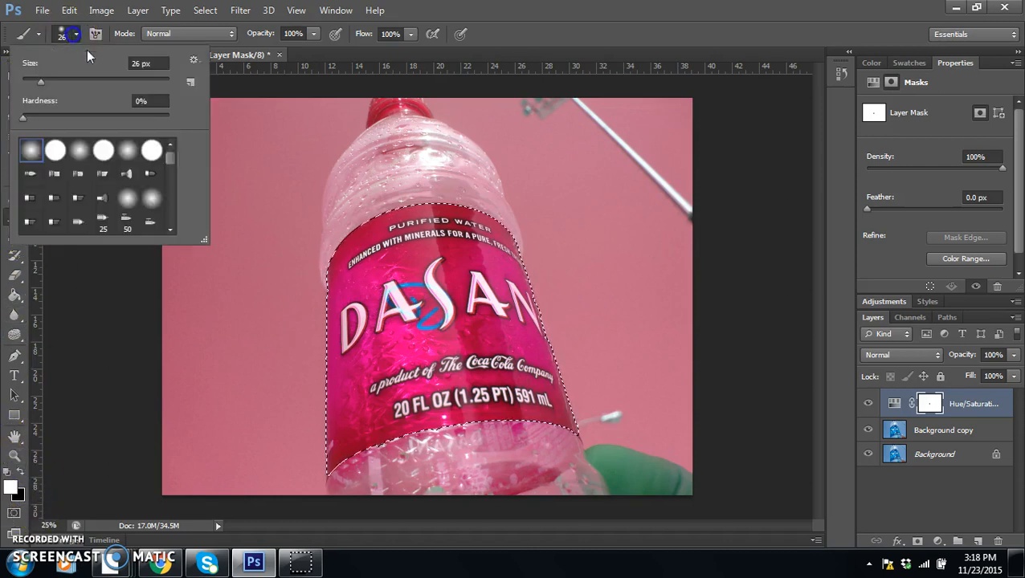
{"action": "left_click", "coordinate": [383, 277]}
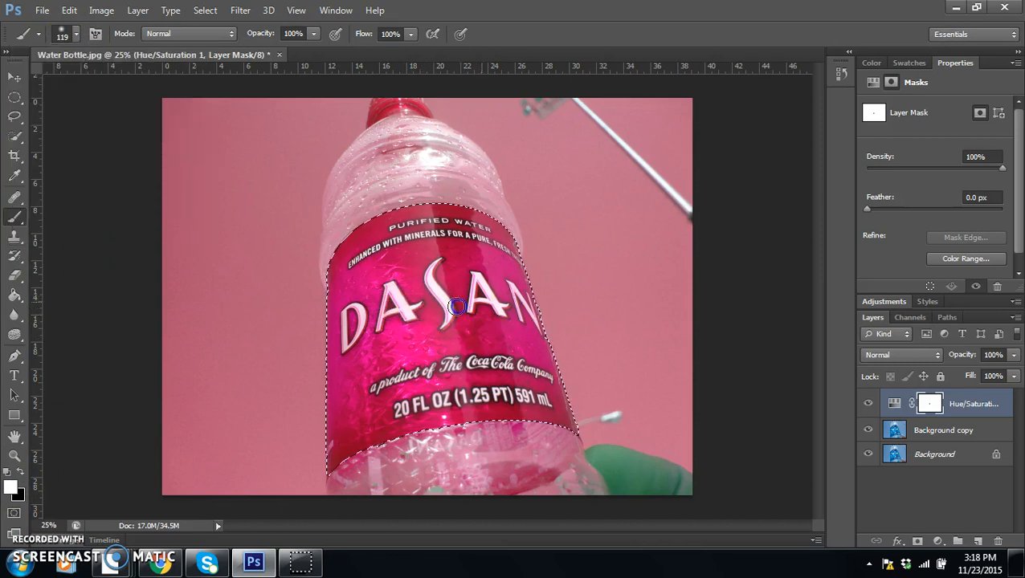
Step: Invert the selection to cover everything outside the label, keeping the Hue/Saturation layer's mask active
{"action": "left_click", "coordinate": [216, 12]}
{"action": "left_click", "coordinate": [229, 69]}
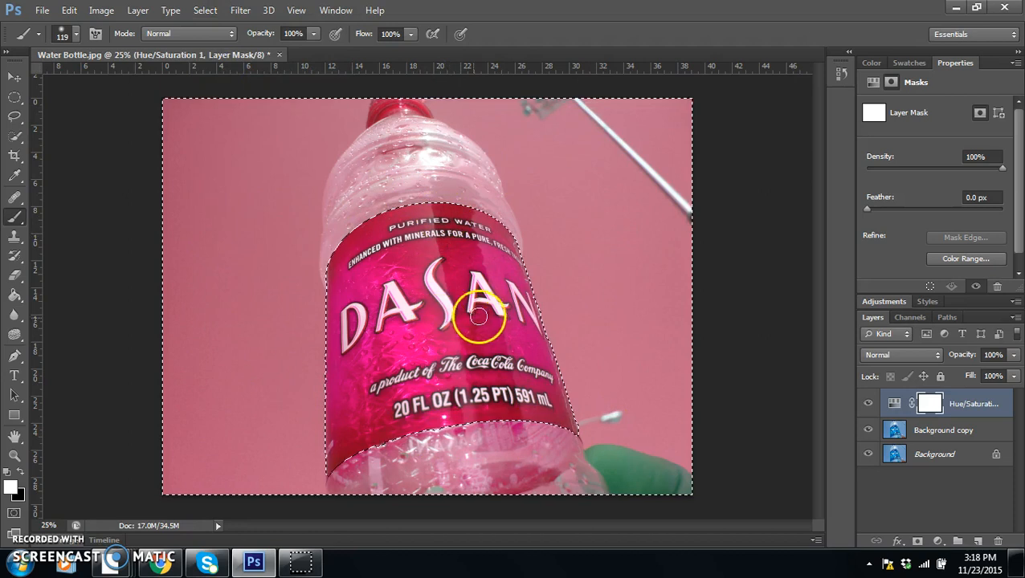
{"action": "left_click", "coordinate": [928, 404]}
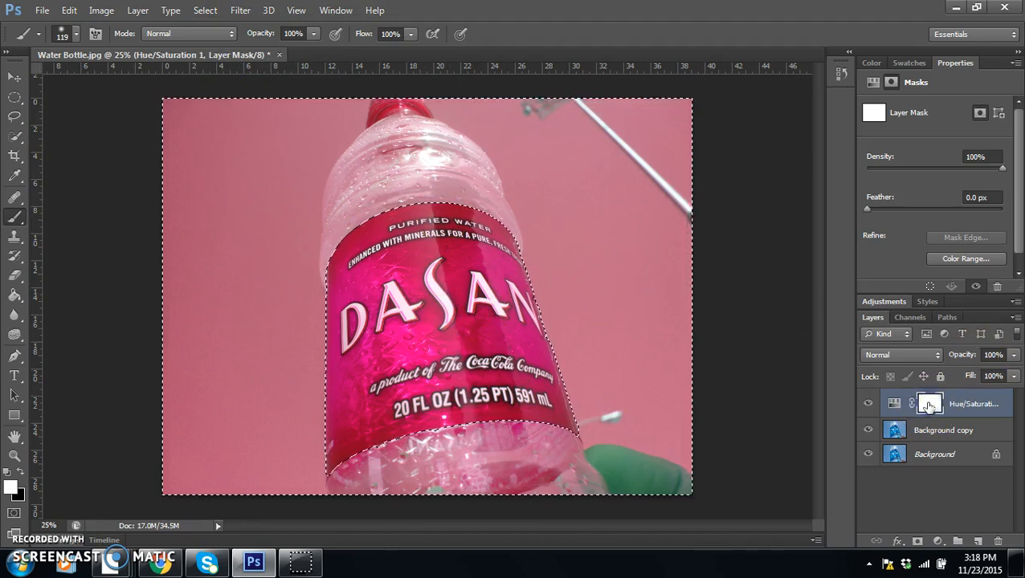
Step: Paint the mask black everywhere outside the label with a 504 px hard round brush to restore the original colours there
{"action": "left_click", "coordinate": [22, 470]}
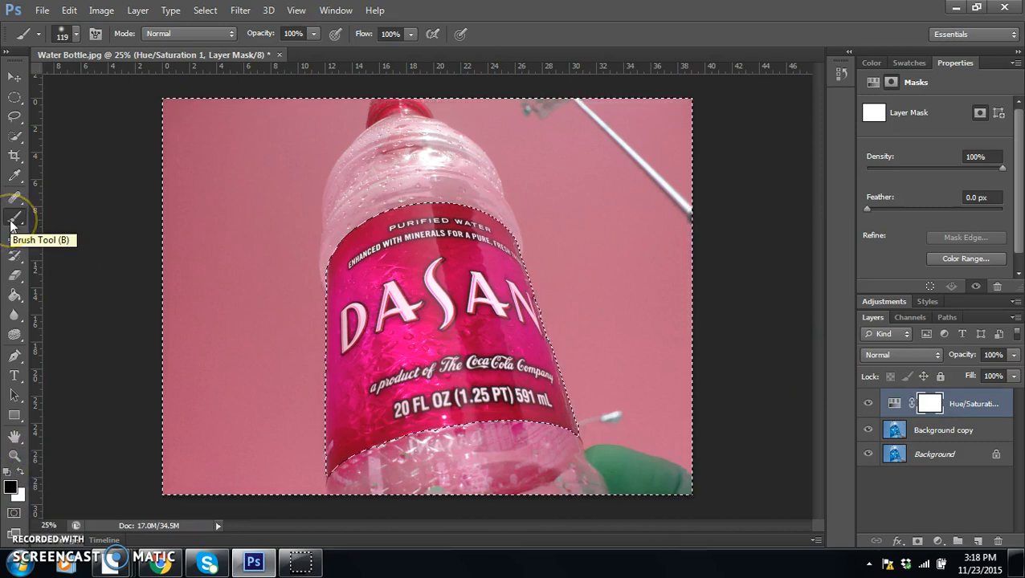
{"action": "left_click", "coordinate": [77, 33]}
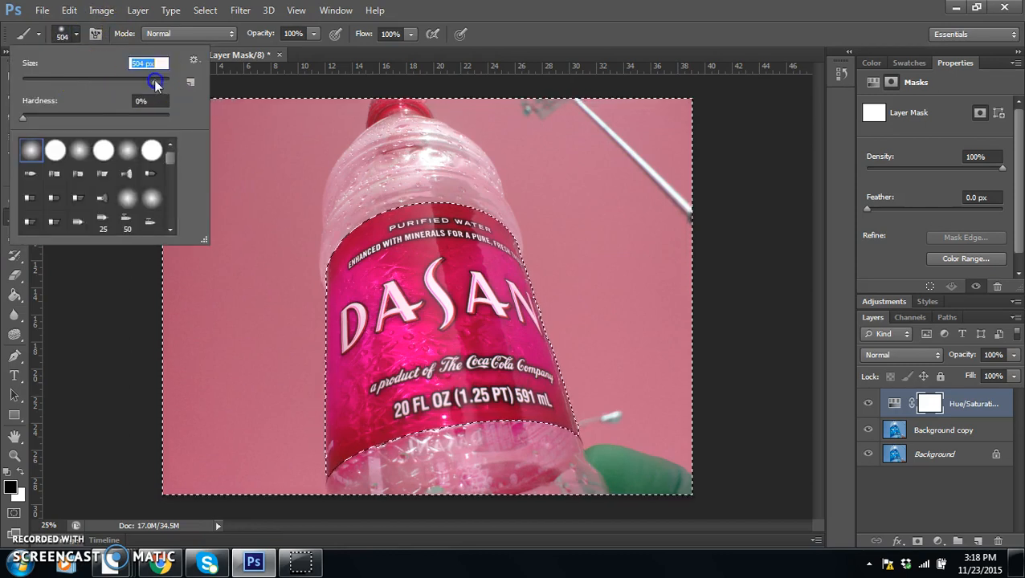
{"action": "left_click", "coordinate": [61, 153]}
{"action": "mouse_move", "coordinate": [278, 169]}
{"action": "left_mouse_down"}
{"action": "mouse_move", "coordinate": [370, 155]}
{"action": "mouse_move", "coordinate": [310, 103]}
{"action": "mouse_move", "coordinate": [156, 187]}
{"action": "mouse_move", "coordinate": [318, 203]}
{"action": "mouse_move", "coordinate": [165, 271]}
{"action": "mouse_move", "coordinate": [272, 338]}
{"action": "mouse_move", "coordinate": [336, 268]}
{"action": "mouse_move", "coordinate": [354, 297]}
{"action": "mouse_move", "coordinate": [336, 128]}
{"action": "left_mouse_up"}
{"action": "mouse_move", "coordinate": [347, 478]}
{"action": "left_mouse_down"}
{"action": "mouse_move", "coordinate": [428, 537]}
{"action": "mouse_move", "coordinate": [604, 482]}
{"action": "mouse_move", "coordinate": [649, 575]}
{"action": "mouse_move", "coordinate": [708, 515]}
{"action": "mouse_move", "coordinate": [682, 383]}
{"action": "left_mouse_up"}
{"action": "mouse_move", "coordinate": [684, 470]}
{"action": "left_mouse_down"}
{"action": "mouse_move", "coordinate": [691, 172]}
{"action": "mouse_move", "coordinate": [564, 103]}
{"action": "mouse_move", "coordinate": [505, 87]}
{"action": "mouse_move", "coordinate": [443, 188]}
{"action": "mouse_move", "coordinate": [728, 414]}
{"action": "mouse_move", "coordinate": [567, 291]}
{"action": "mouse_move", "coordinate": [654, 194]}
{"action": "mouse_move", "coordinate": [492, 215]}
{"action": "mouse_move", "coordinate": [539, 420]}
{"action": "left_mouse_up"}
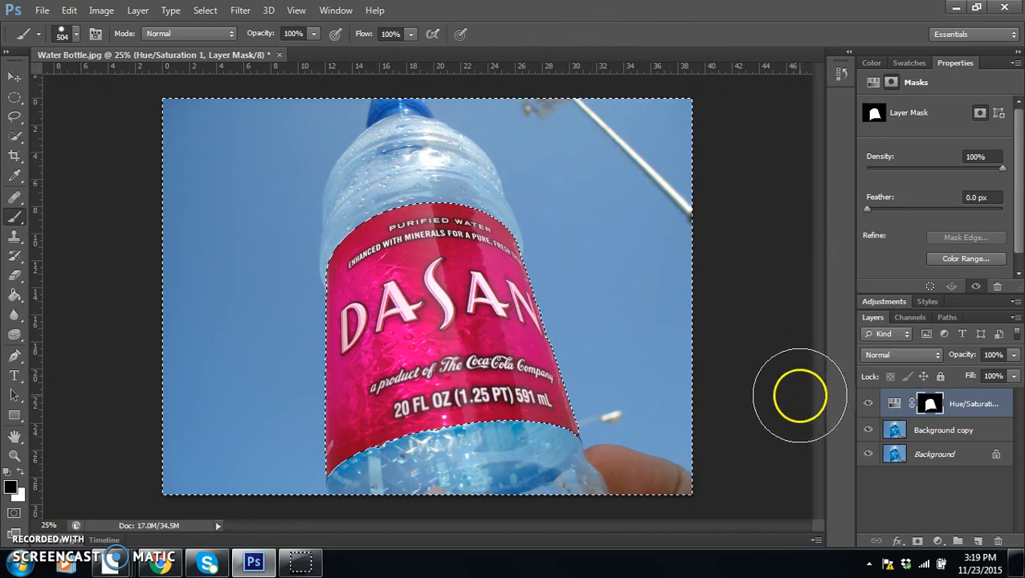
Step: Clear the selection and compare the image with the Hue/Saturation layer hidden and shown
{"action": "key", "text": "ctrl+d"}
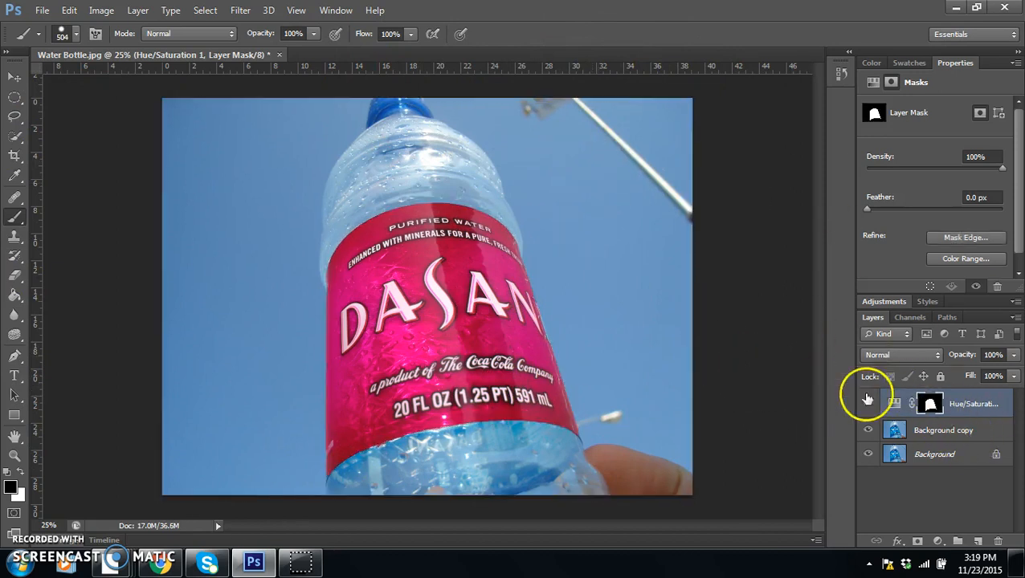
{"action": "left_click", "coordinate": [869, 405]}
{"action": "left_click", "coordinate": [868, 405]}
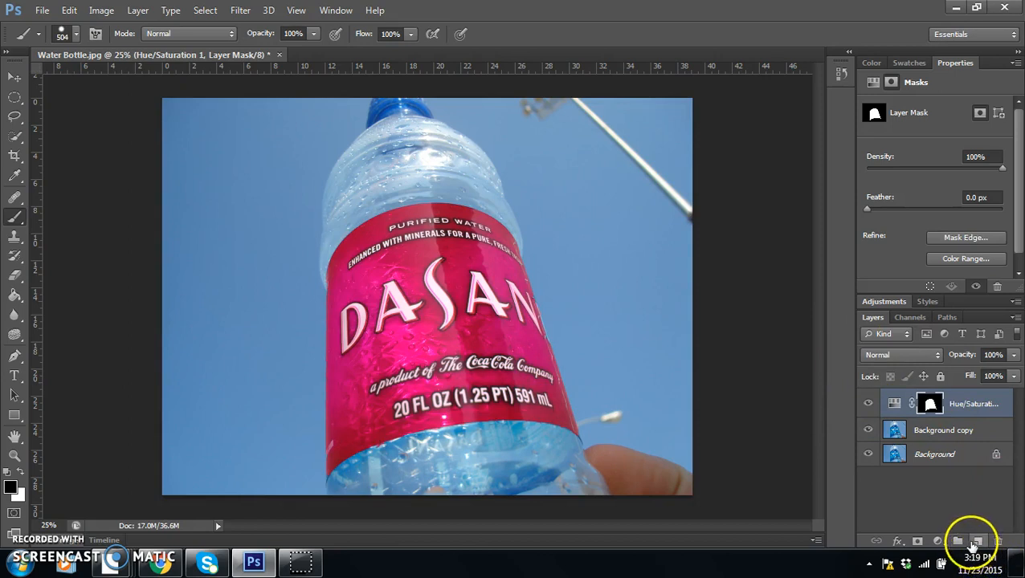
Step: Add a second Hue/Saturation adjustment layer on top and raise its hue to turn the label yellow-green
{"action": "left_click", "coordinate": [937, 542]}
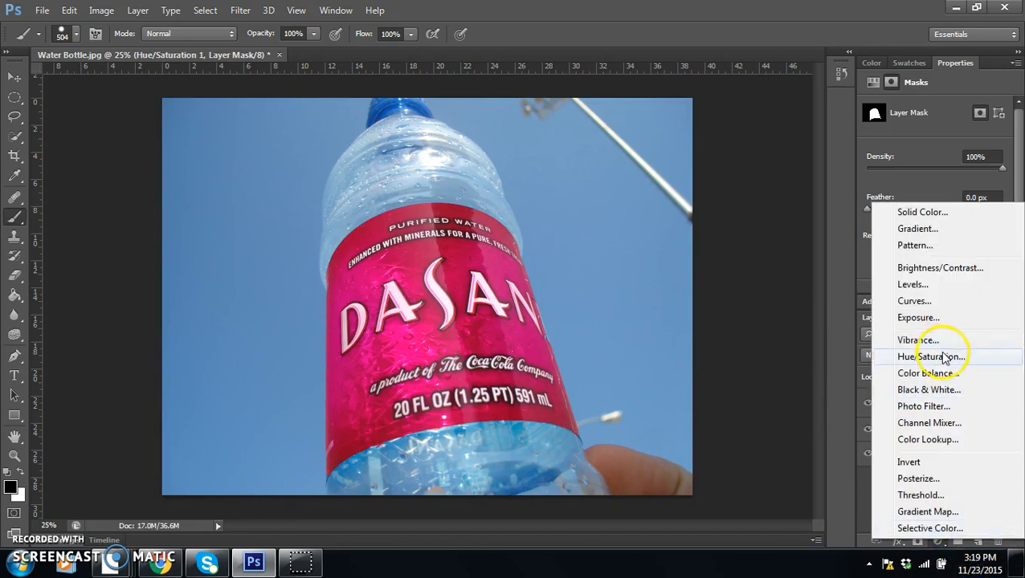
{"action": "left_click", "coordinate": [945, 358]}
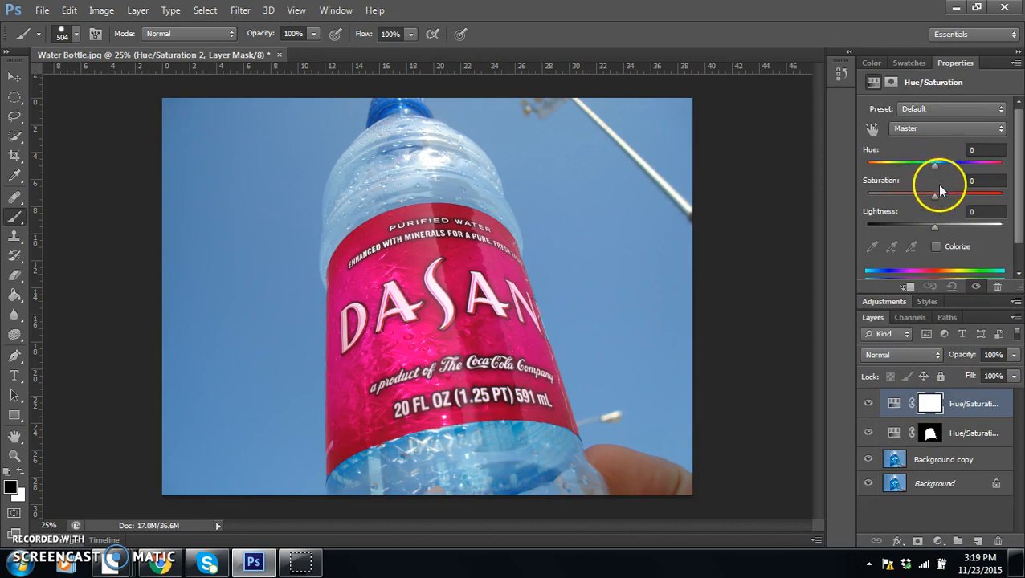
{"action": "left_click_drag", "start_coordinate": [936, 196], "coordinate": [941, 199]}
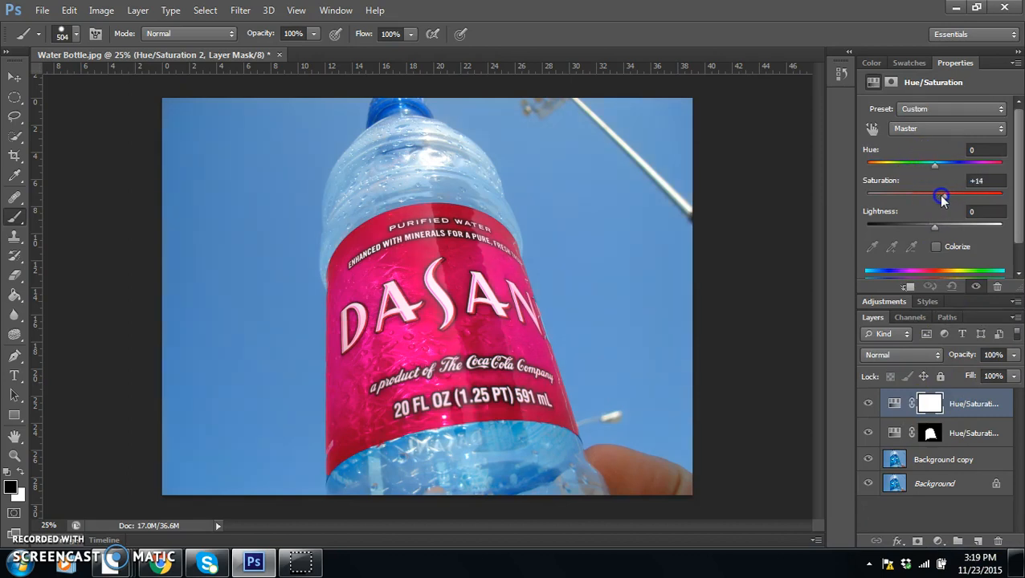
{"action": "left_click_drag", "start_coordinate": [934, 163], "coordinate": [978, 166]}
Step: Invert the second Hue/Saturation layer's mask to black to hide its colour change
{"action": "left_click", "coordinate": [930, 404]}
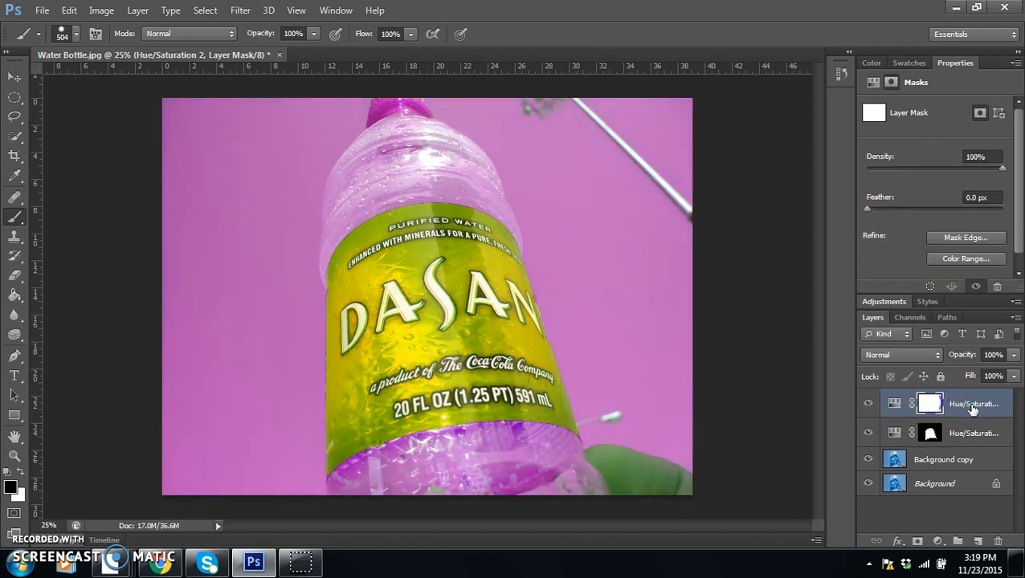
{"action": "left_click", "coordinate": [930, 404]}
{"action": "key", "text": "ctrl+i"}
{"action": "left_click", "coordinate": [931, 406]}
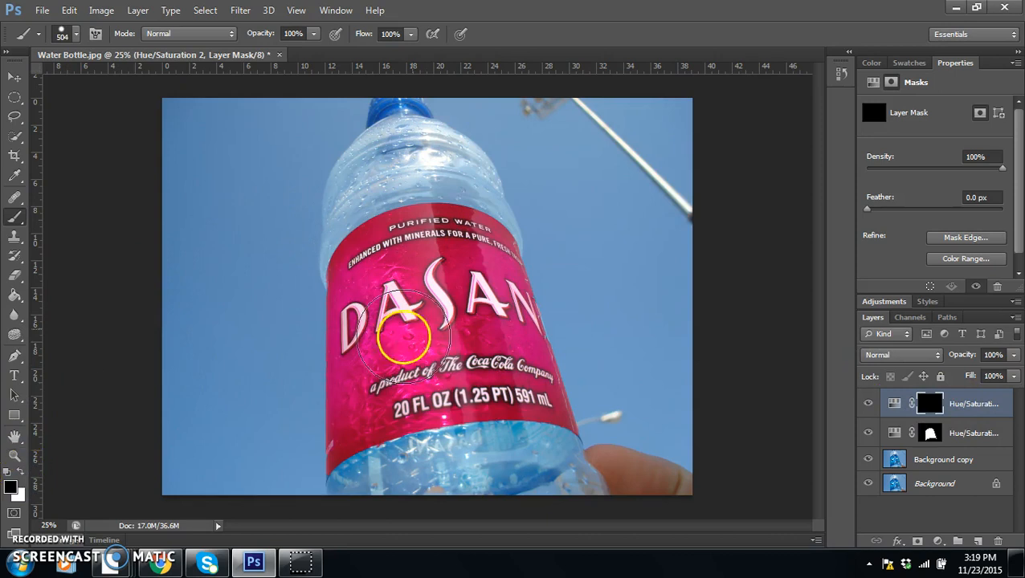
Step: Paint three round white spots over the label in the second Hue/Saturation layer's mask with the 504 px brush
{"action": "left_click", "coordinate": [21, 473]}
{"action": "left_click", "coordinate": [414, 371]}
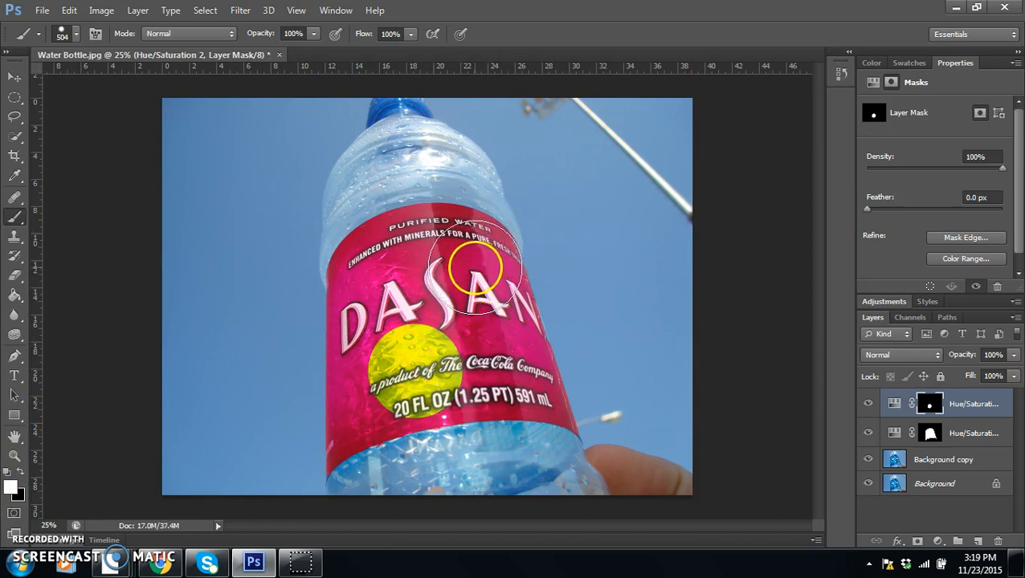
{"action": "left_click", "coordinate": [475, 261]}
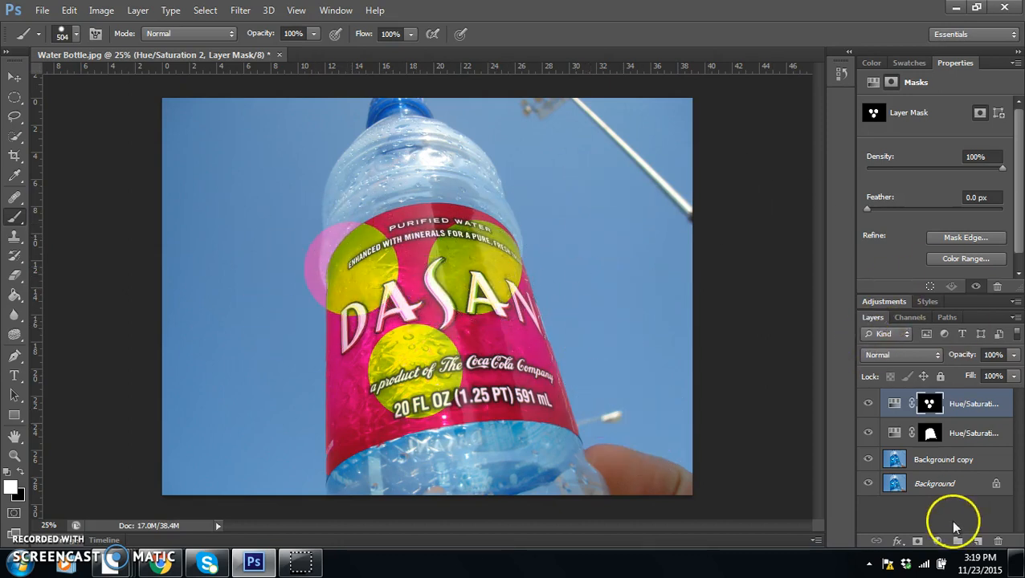
Step: Delete the spotted Hue/Saturation layer and add a fresh Hue/Saturation adjustment layer on top with Hue set to +71
{"action": "left_click_drag", "start_coordinate": [988, 403], "coordinate": [997, 542]}
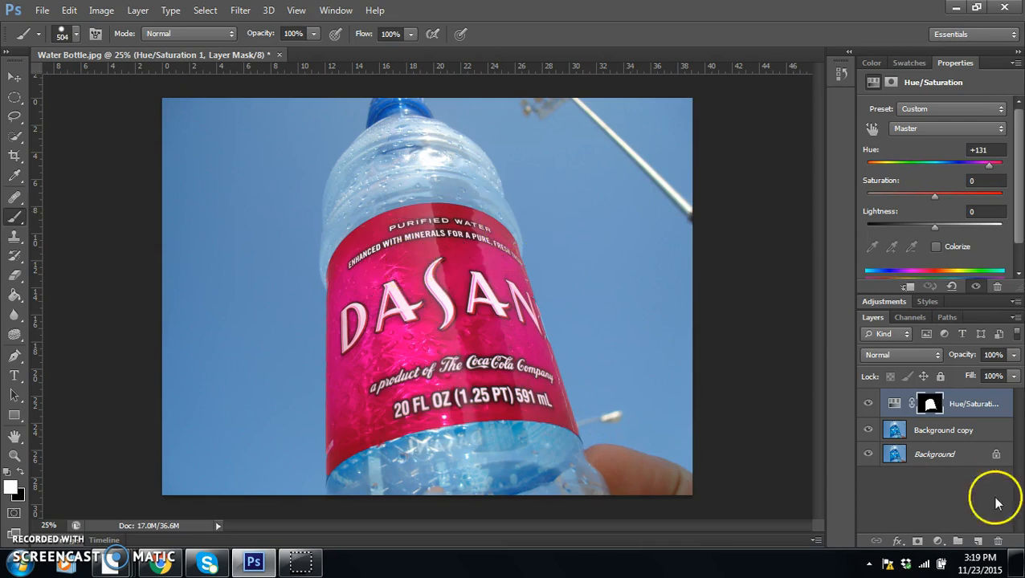
{"action": "left_click", "coordinate": [938, 541]}
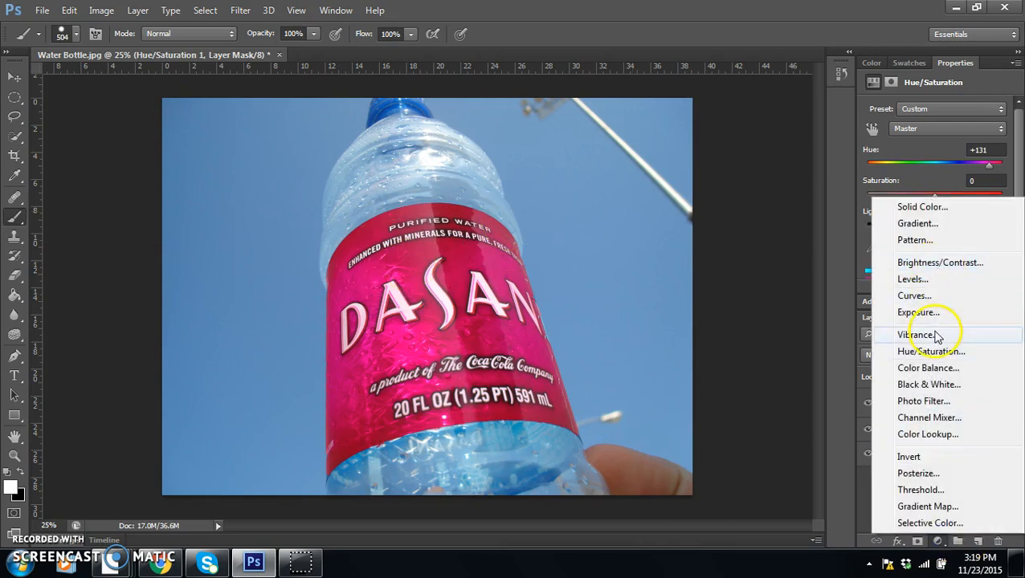
{"action": "left_click", "coordinate": [931, 351]}
{"action": "left_click_drag", "start_coordinate": [930, 170], "coordinate": [972, 169]}
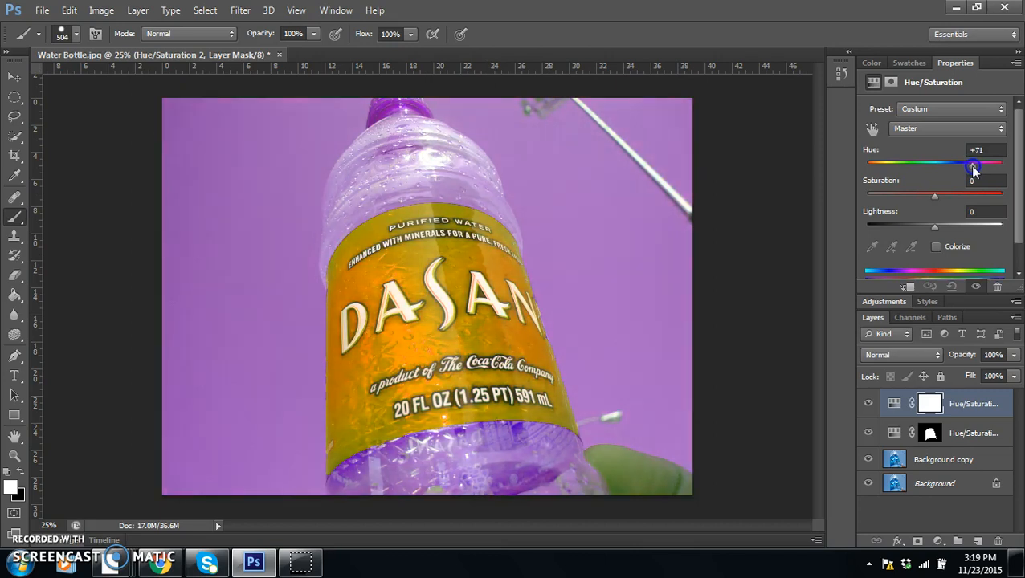
Step: Select a full-width rectangular strip across the top of the photo and paint it black in the second Hue/Saturation layer's mask
{"action": "left_click", "coordinate": [13, 98]}
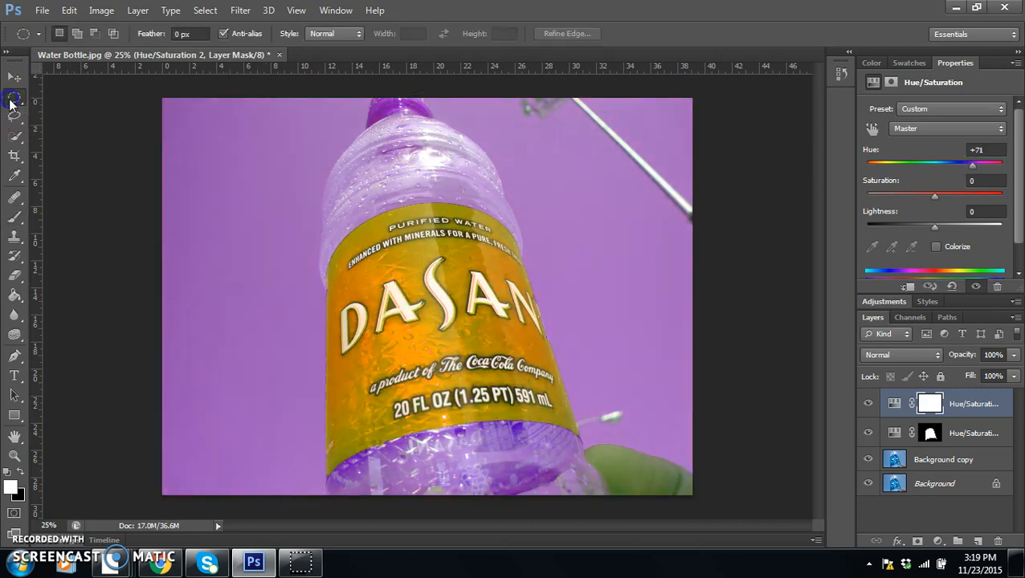
{"action": "right_click", "coordinate": [14, 99]}
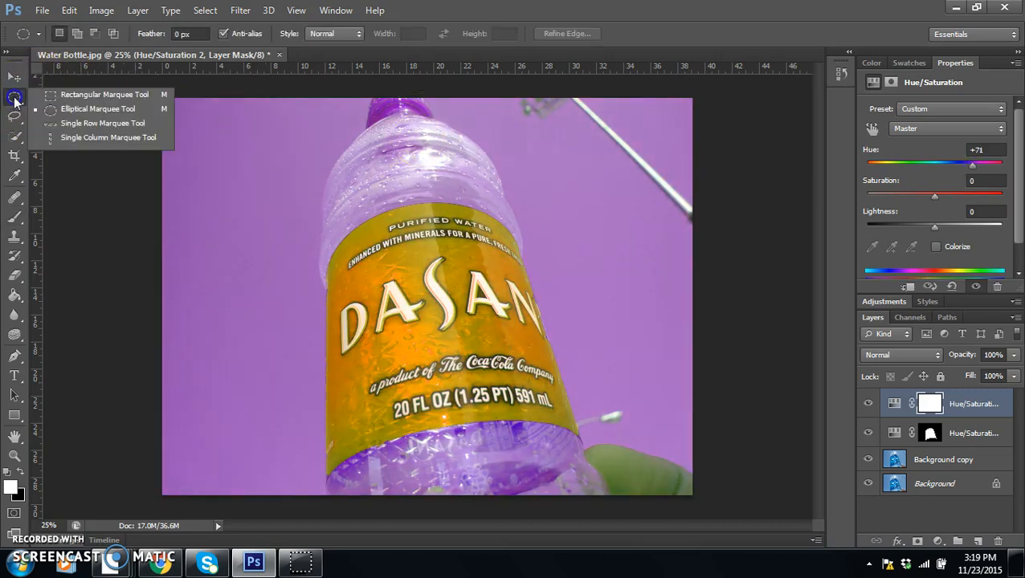
{"action": "left_click", "coordinate": [73, 95]}
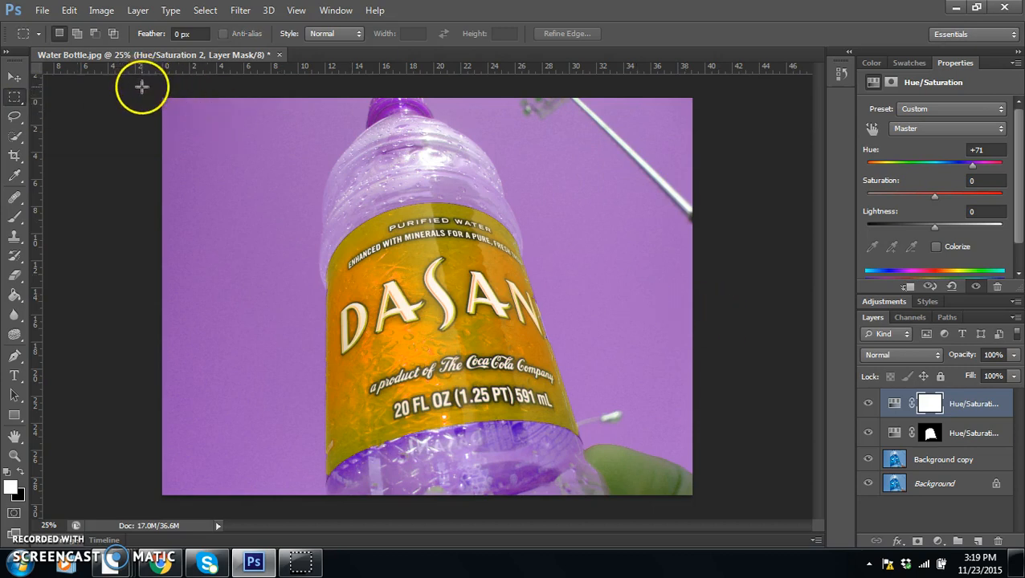
{"action": "left_click_drag", "start_coordinate": [141, 86], "coordinate": [755, 177]}
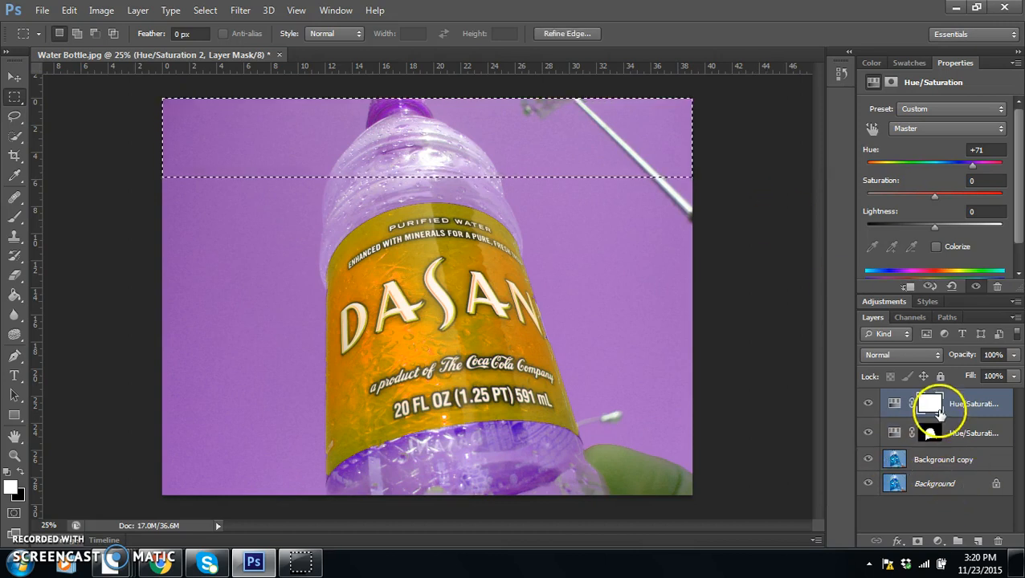
{"action": "left_click", "coordinate": [935, 406]}
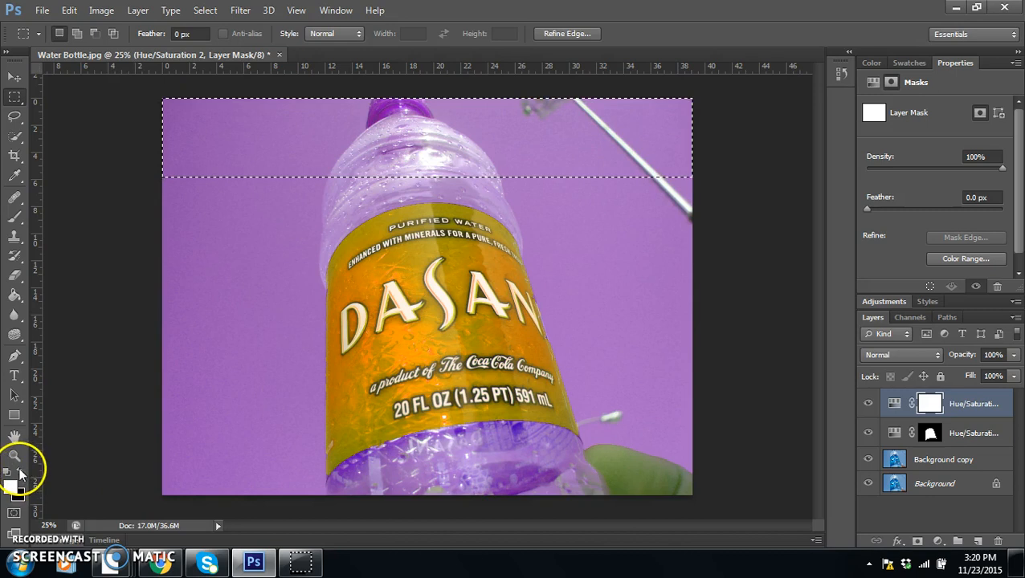
{"action": "left_click", "coordinate": [14, 217]}
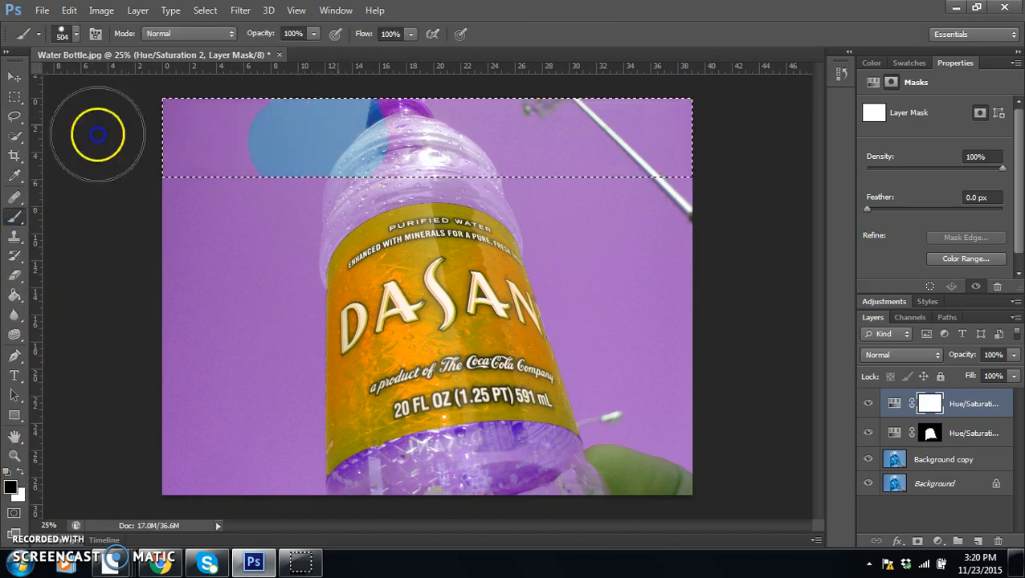
{"action": "left_click_drag", "start_coordinate": [124, 113], "coordinate": [643, 141]}
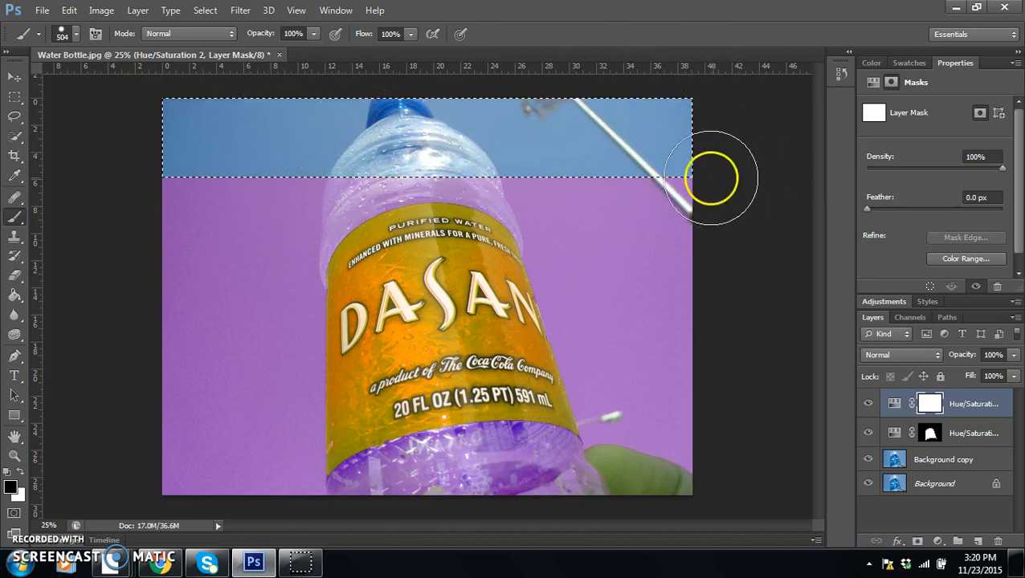
Step: Add a third Hue/Saturation adjustment layer limited to the selected top strip and set its Hue to -74
{"action": "left_click", "coordinate": [937, 541]}
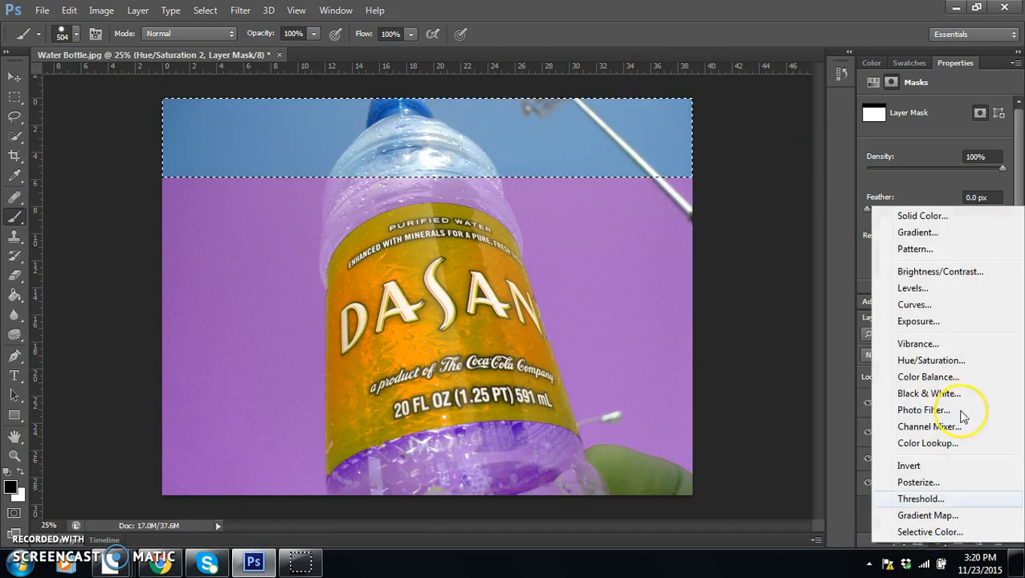
{"action": "left_click", "coordinate": [931, 360]}
{"action": "left_click_drag", "start_coordinate": [938, 169], "coordinate": [897, 167]}
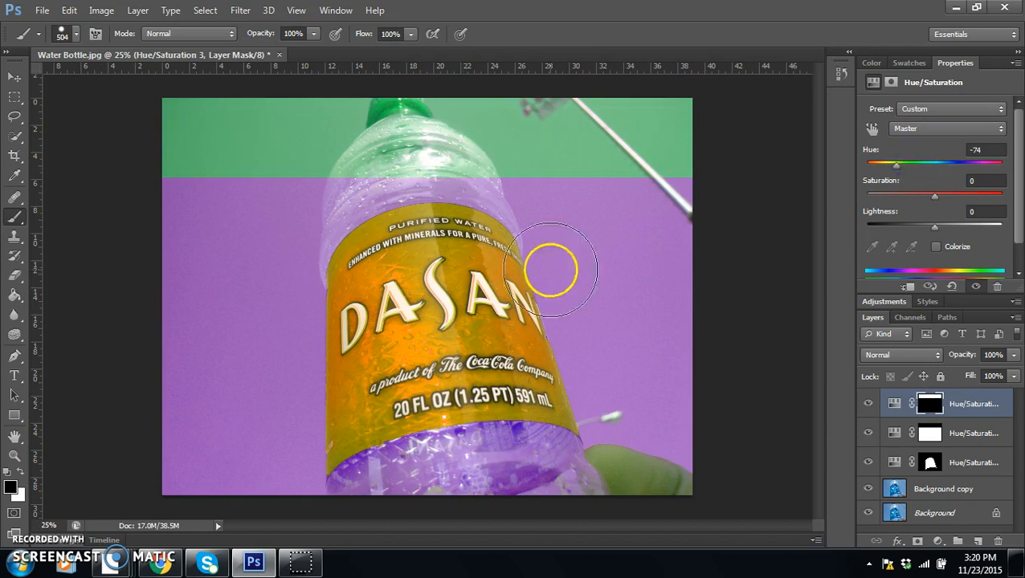
Step: Paint the third Hue/Saturation layer's mask entirely white so its colour shift covers the whole photo
{"action": "left_click", "coordinate": [932, 405]}
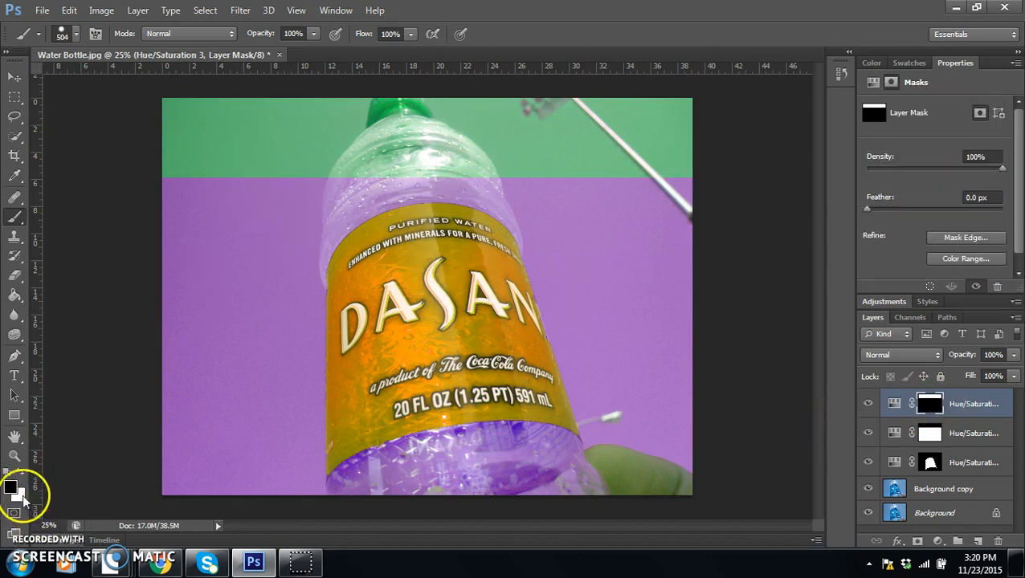
{"action": "left_click_drag", "start_coordinate": [670, 156], "coordinate": [133, 168]}
{"action": "mouse_move", "coordinate": [531, 110]}
{"action": "left_mouse_down"}
{"action": "mouse_move", "coordinate": [228, 168]}
{"action": "mouse_move", "coordinate": [171, 188]}
{"action": "mouse_move", "coordinate": [117, 234]}
{"action": "mouse_move", "coordinate": [190, 295]}
{"action": "mouse_move", "coordinate": [257, 276]}
{"action": "mouse_move", "coordinate": [371, 60]}
{"action": "mouse_move", "coordinate": [720, 182]}
{"action": "mouse_move", "coordinate": [613, 309]}
{"action": "mouse_move", "coordinate": [490, 194]}
{"action": "mouse_move", "coordinate": [306, 264]}
{"action": "mouse_move", "coordinate": [651, 277]}
{"action": "mouse_move", "coordinate": [366, 332]}
{"action": "mouse_move", "coordinate": [307, 212]}
{"action": "mouse_move", "coordinate": [321, 216]}
{"action": "mouse_move", "coordinate": [316, 375]}
{"action": "mouse_move", "coordinate": [126, 538]}
{"action": "mouse_move", "coordinate": [256, 477]}
{"action": "mouse_move", "coordinate": [420, 443]}
{"action": "mouse_move", "coordinate": [739, 486]}
{"action": "mouse_move", "coordinate": [708, 374]}
{"action": "mouse_move", "coordinate": [687, 371]}
{"action": "mouse_move", "coordinate": [656, 270]}
{"action": "mouse_move", "coordinate": [603, 509]}
{"action": "mouse_move", "coordinate": [549, 536]}
{"action": "mouse_move", "coordinate": [502, 371]}
{"action": "mouse_move", "coordinate": [499, 250]}
{"action": "mouse_move", "coordinate": [423, 293]}
{"action": "left_mouse_up"}
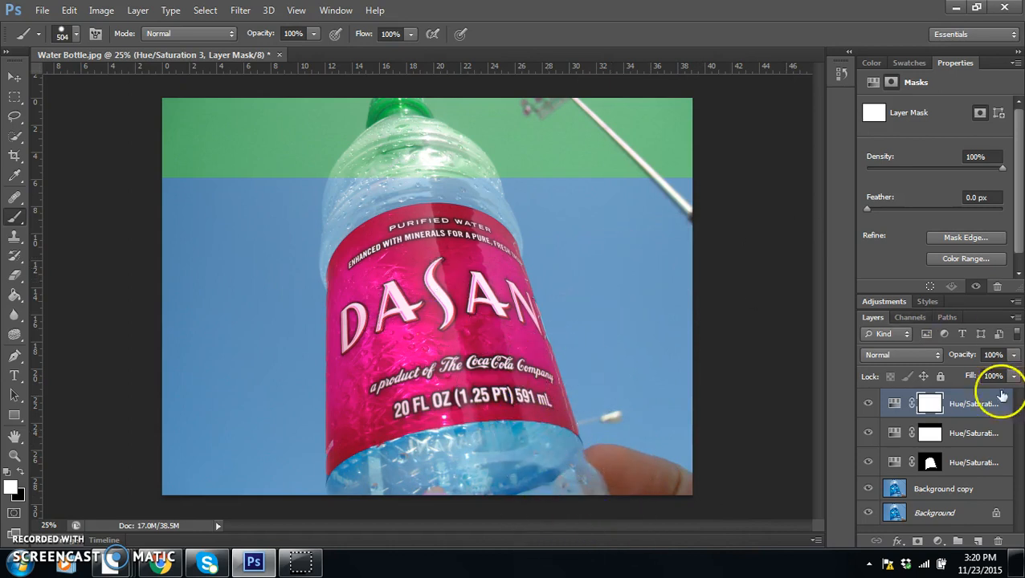
Step: Select a full-width horizontal band across the label's brand name, paint it black in the third Hue/Saturation layer's mask, and clear the selection
{"action": "left_click", "coordinate": [15, 97]}
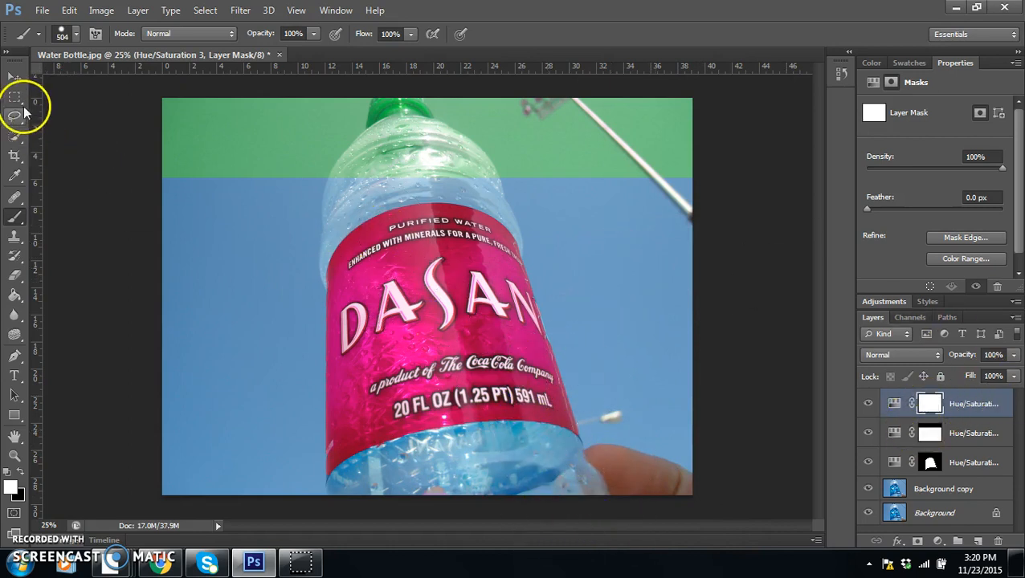
{"action": "left_click_drag", "start_coordinate": [157, 258], "coordinate": [743, 336]}
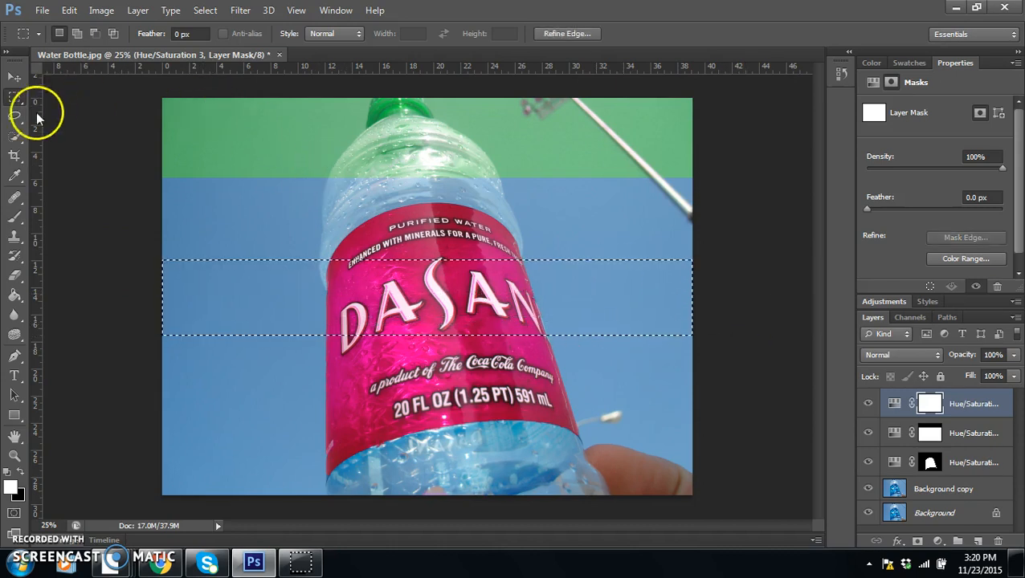
{"action": "left_click", "coordinate": [17, 476]}
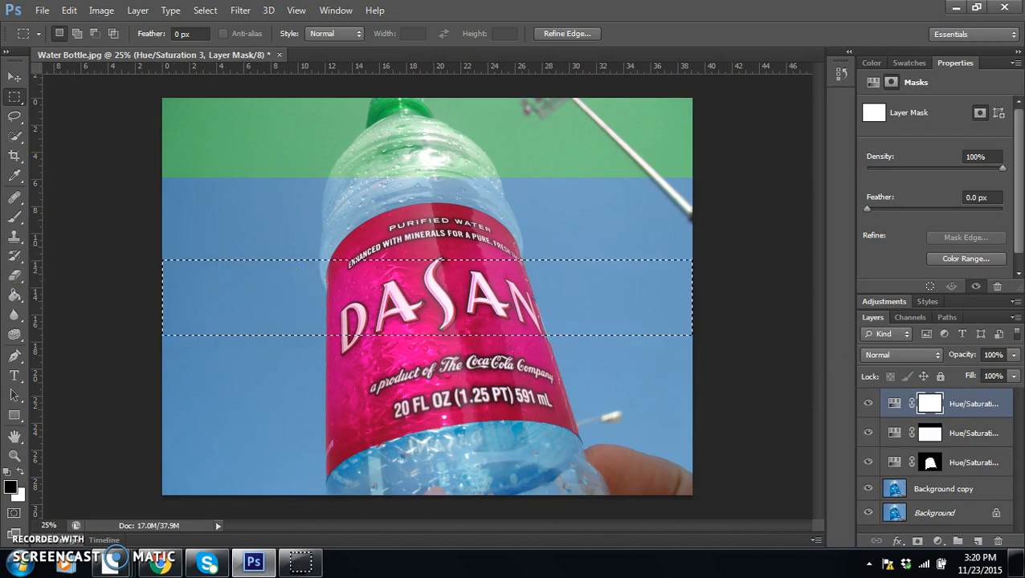
{"action": "left_click", "coordinate": [13, 220]}
{"action": "mouse_move", "coordinate": [337, 321]}
{"action": "left_mouse_down"}
{"action": "mouse_move", "coordinate": [73, 270]}
{"action": "mouse_move", "coordinate": [823, 321]}
{"action": "left_mouse_up"}
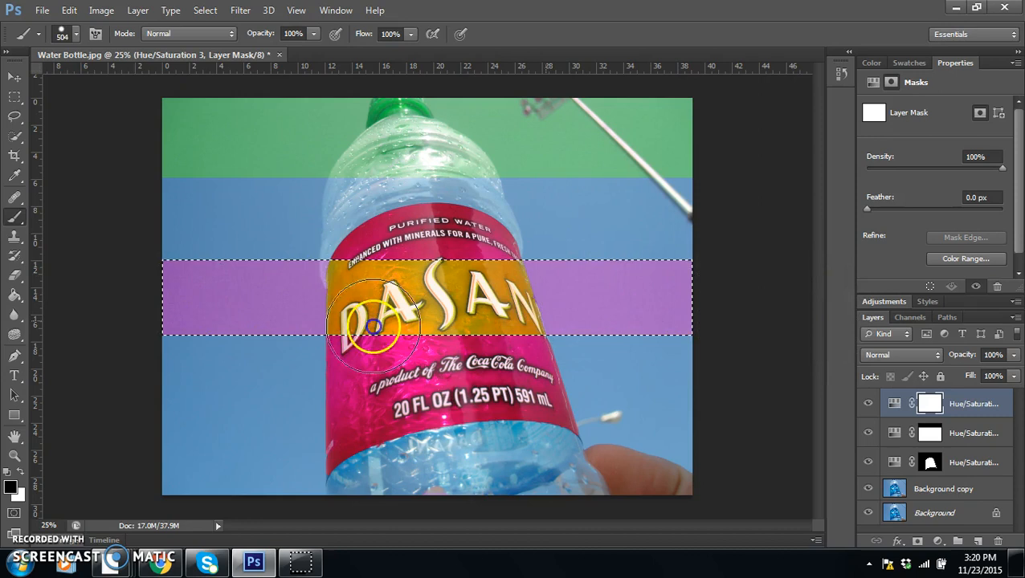
{"action": "key", "text": "ctrl+d"}
Step: Add a fourth Hue/Saturation adjustment layer on top and set its Hue to -68
{"action": "left_click", "coordinate": [938, 541]}
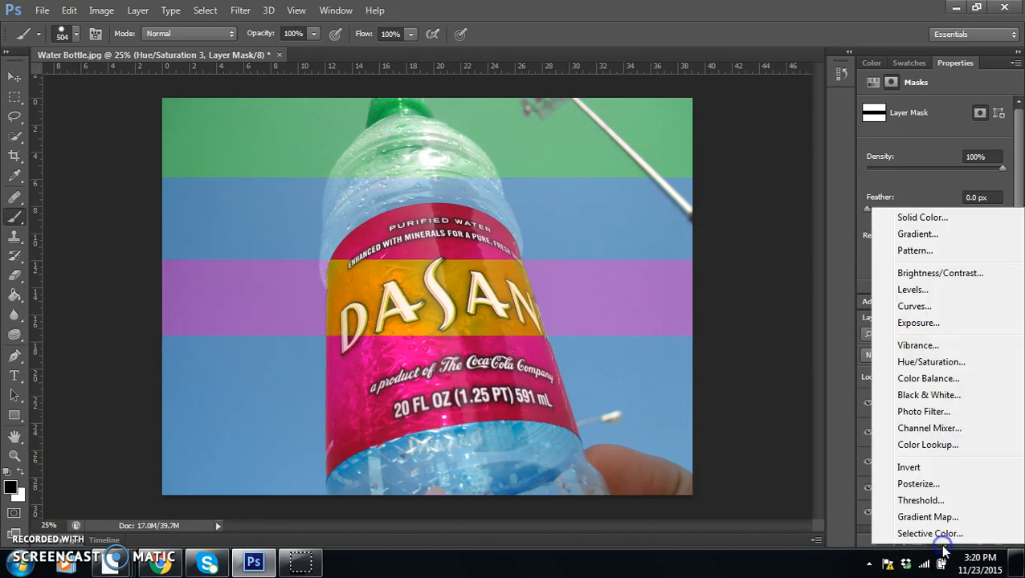
{"action": "left_click", "coordinate": [931, 362]}
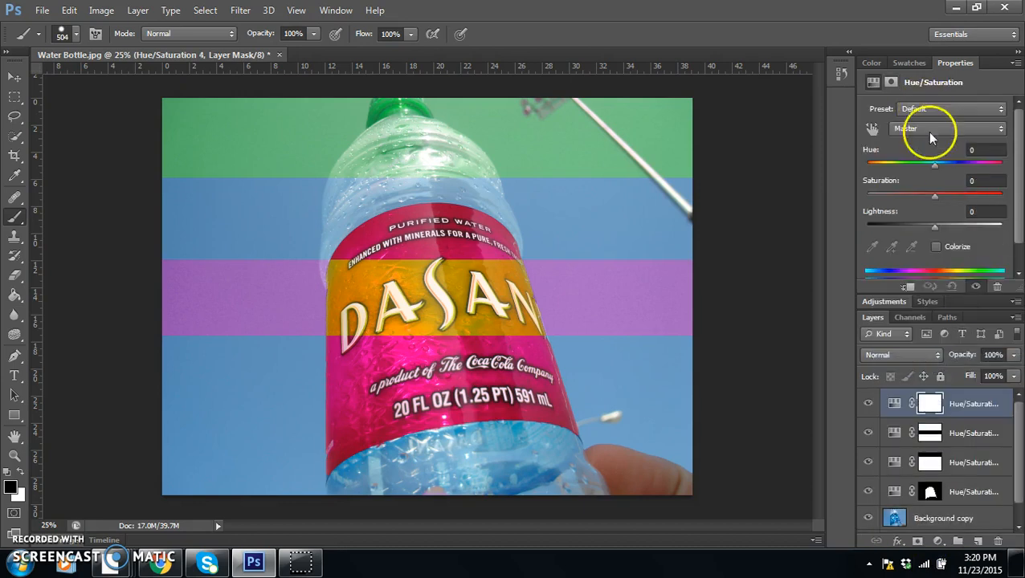
{"action": "left_click_drag", "start_coordinate": [935, 164], "coordinate": [899, 172]}
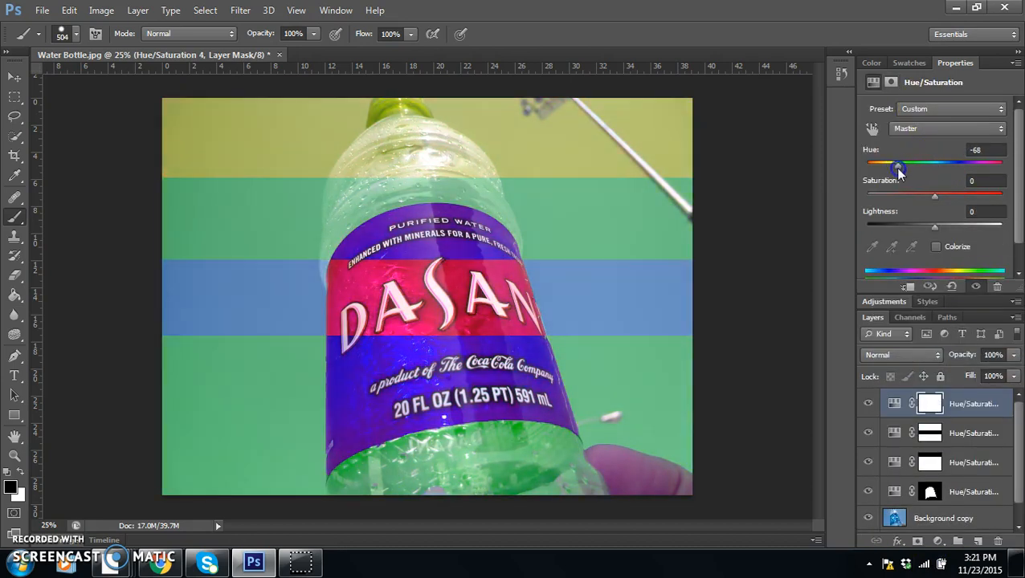
Step: Select a full-height vertical strip over the bottle's left side, fill it with black in the fourth Hue/Saturation layer's mask, and deselect
{"action": "left_click", "coordinate": [17, 97]}
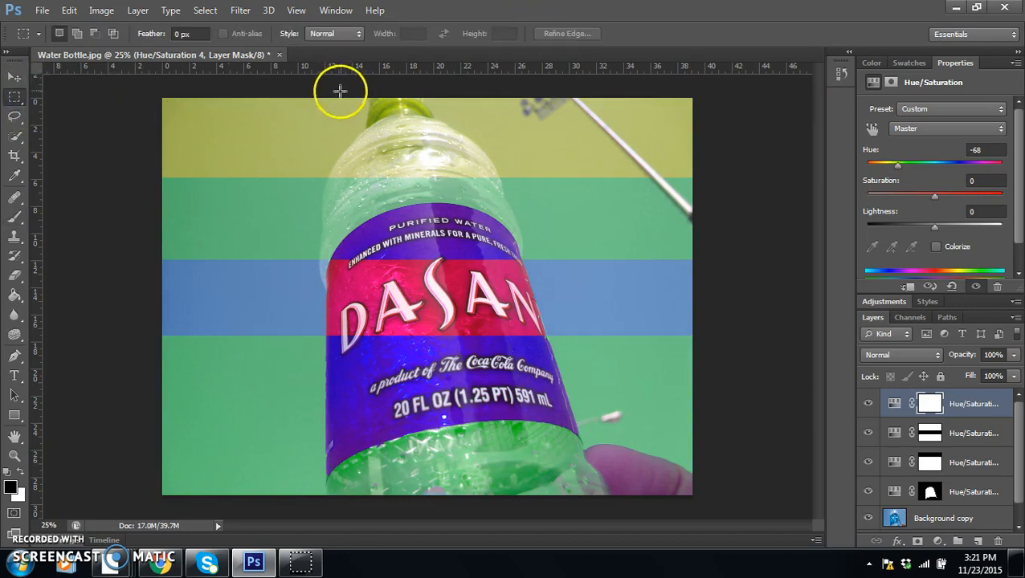
{"action": "left_click_drag", "start_coordinate": [327, 90], "coordinate": [386, 574]}
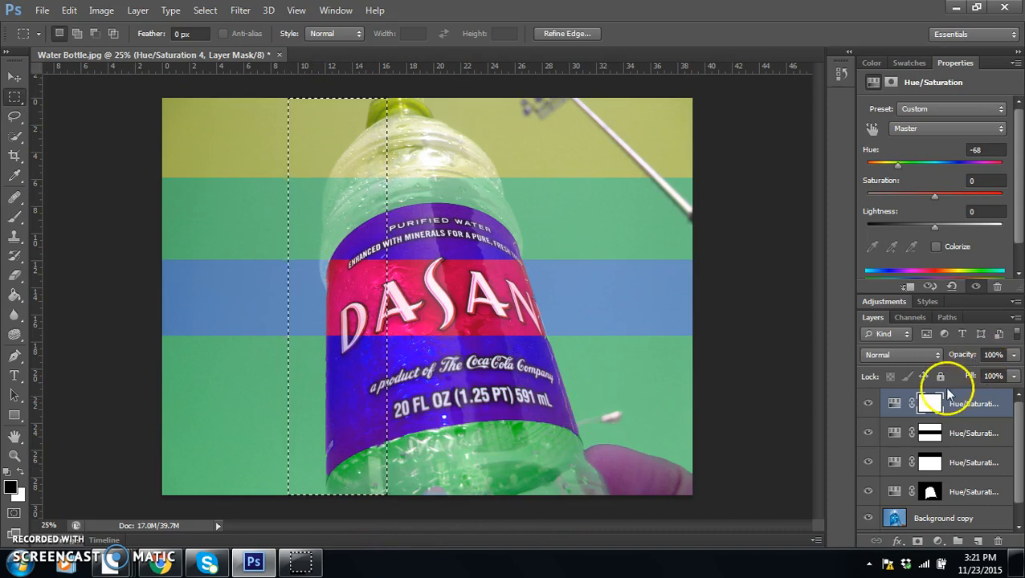
{"action": "left_click", "coordinate": [929, 404]}
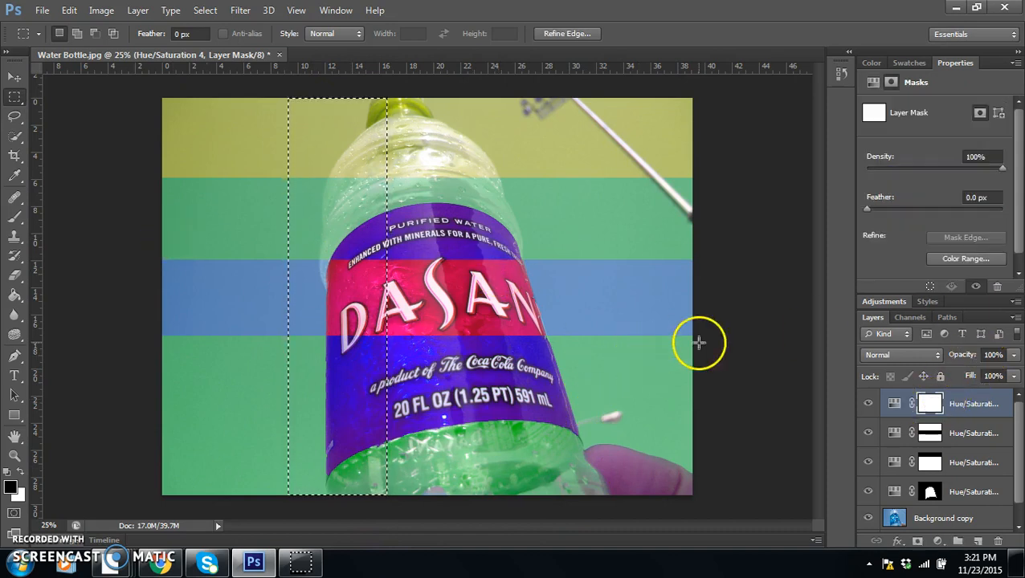
{"action": "key", "text": "alt+BackSpace"}
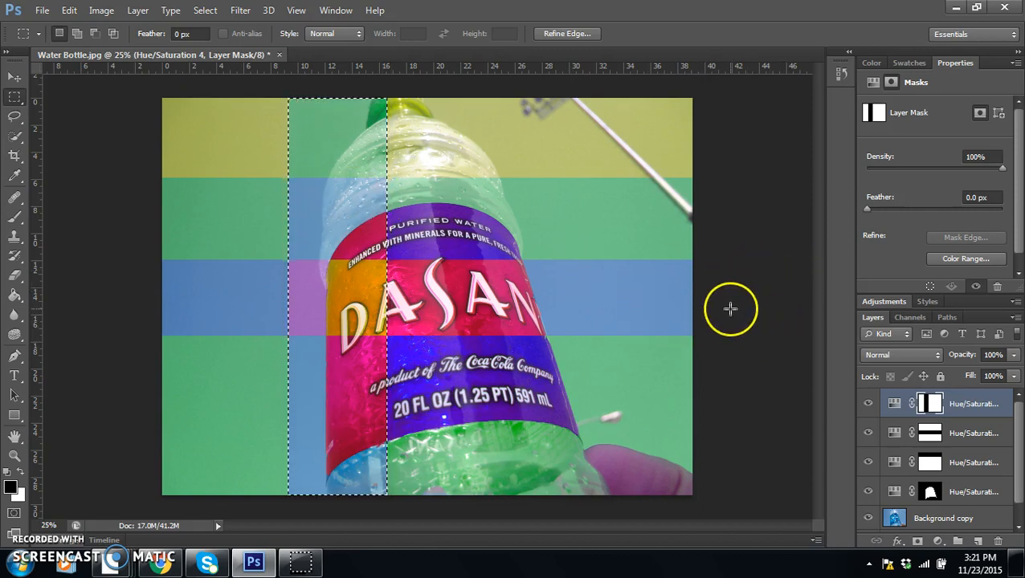
{"action": "key", "text": "ctrl+d"}
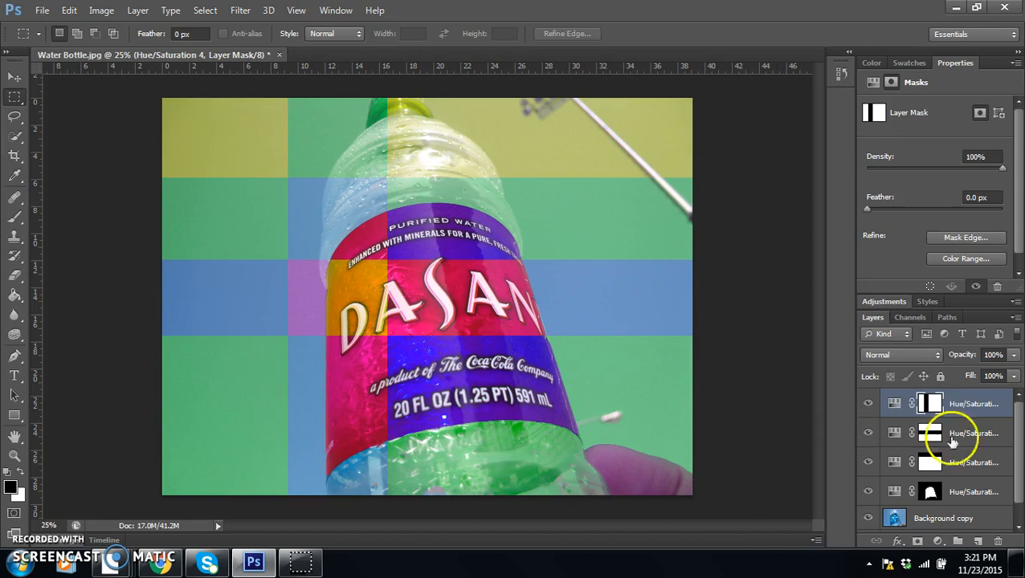